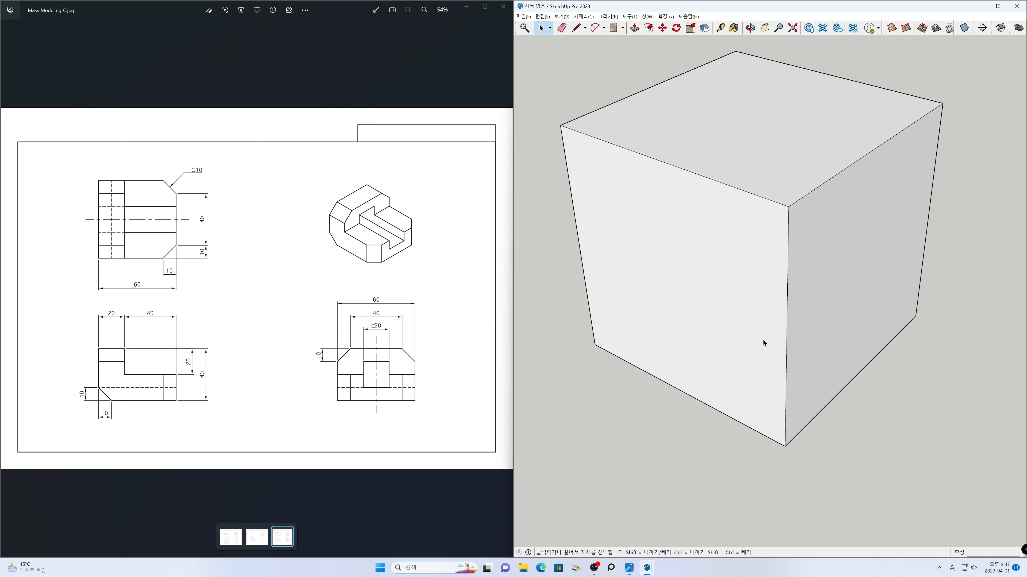
Step: Measure the cube's edges from its front top corner with the Tape Measure
key("h")
left_click_drag(812, 350, 806, 390)
key("space")
middle_click_drag(805, 395, 792, 358)
key("t")
left_click(767, 328)
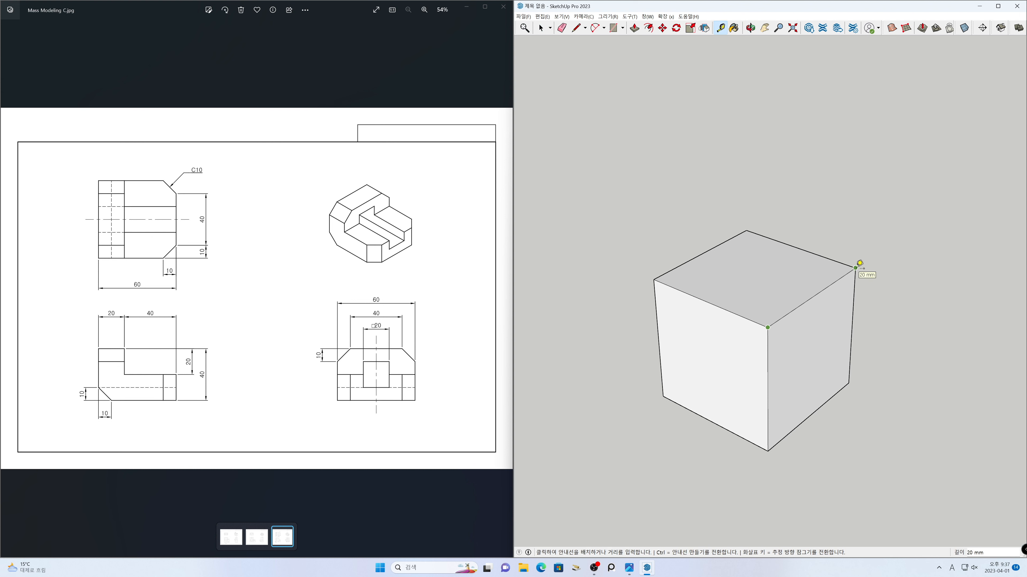
left_click(767, 450)
key("space")
Step: Push/Pull the cube's right-hand side face to lengthen it into a 60 mm block, and measure its long top edge
scroll(820, 412, "down", 1)
scroll(821, 409, "down", 1)
middle_click_drag(847, 396, 759, 351, "shift")
scroll(757, 353, "down", 1)
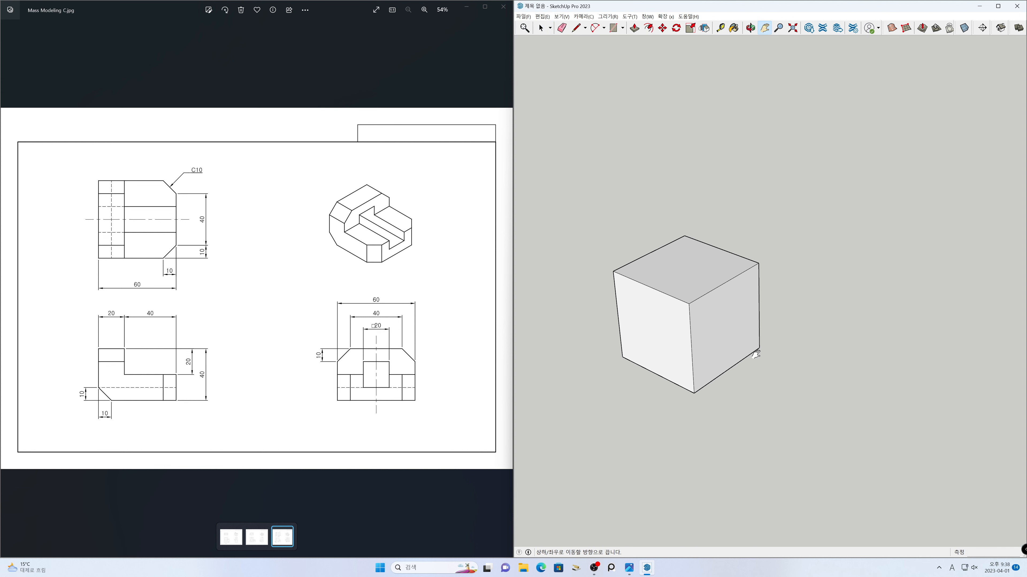
left_click(722, 339)
key("p")
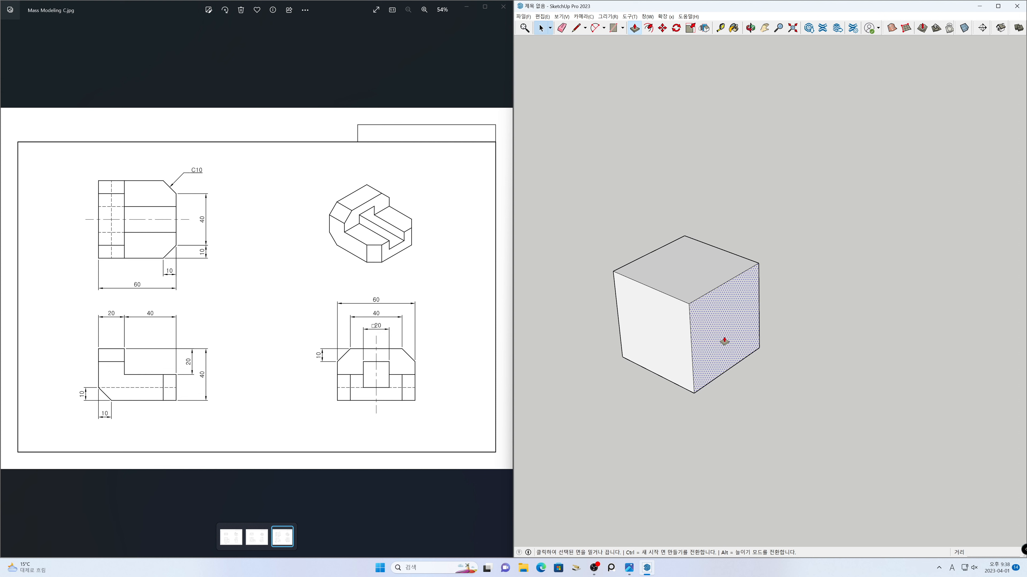
left_click(725, 340)
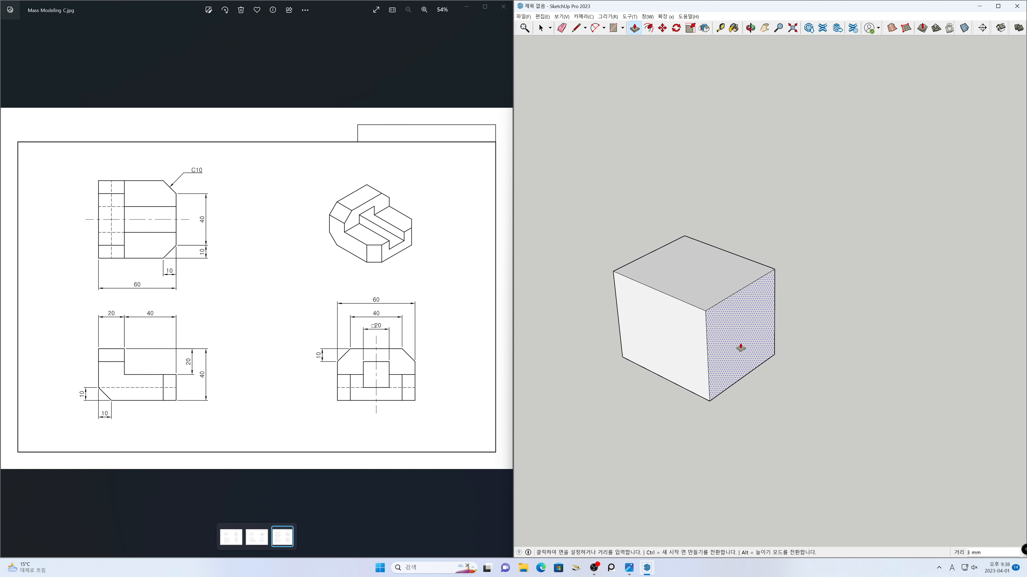
left_click(762, 358)
left_click(762, 359)
key("space")
scroll(664, 399, "down", 2)
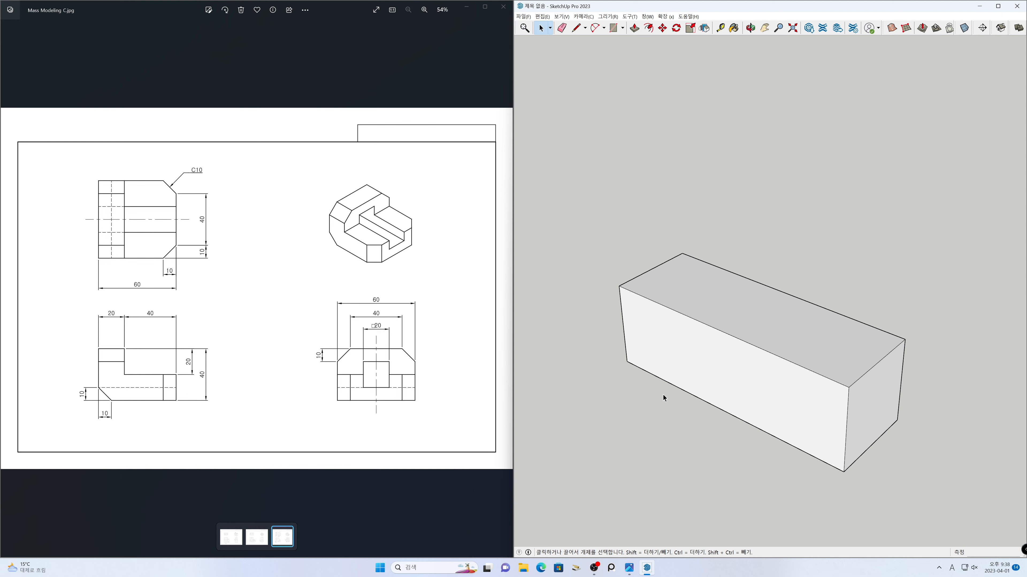
key("t")
left_click(619, 285)
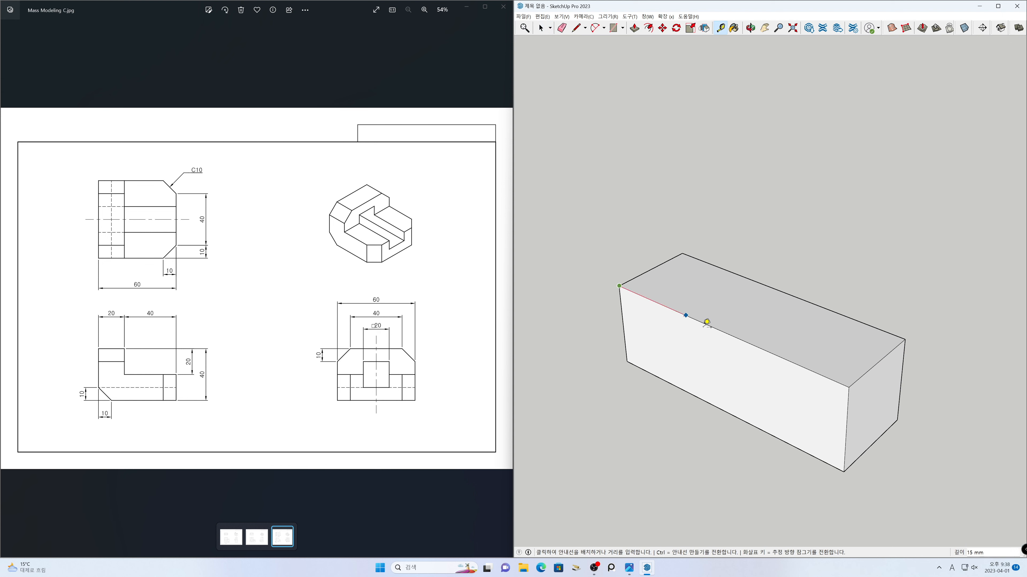
left_click(856, 381)
key("space")
Step: Draw a horizontal line along the block's long side face between the midpoints of its vertical edges
mouse_move(802, 383)
middle_mouse_down()
mouse_move(759, 360)
mouse_move(750, 339)
mouse_move(481, 318)
mouse_move(738, 374)
mouse_move(718, 383)
middle_mouse_up()
key("l")
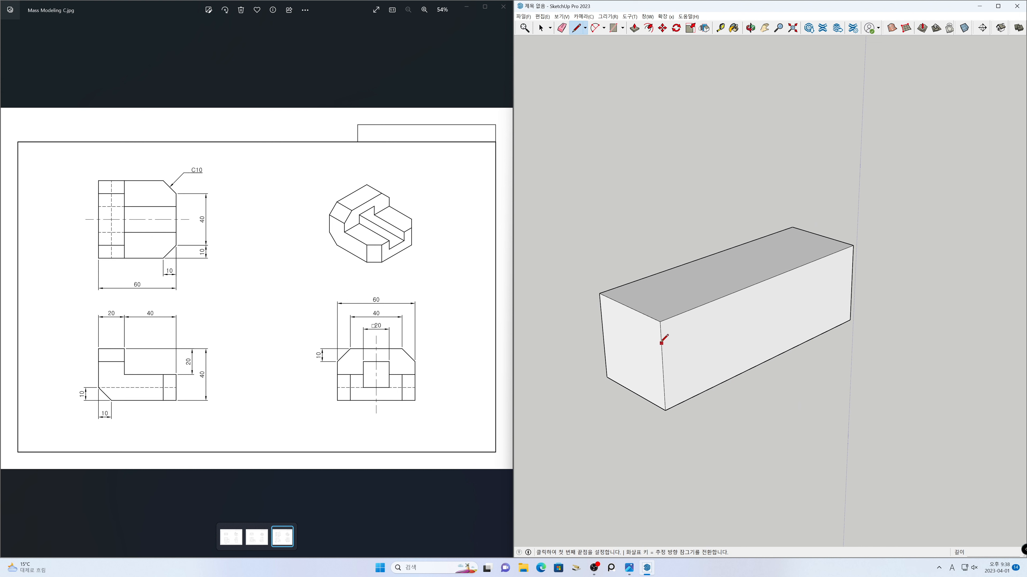
left_click(663, 366)
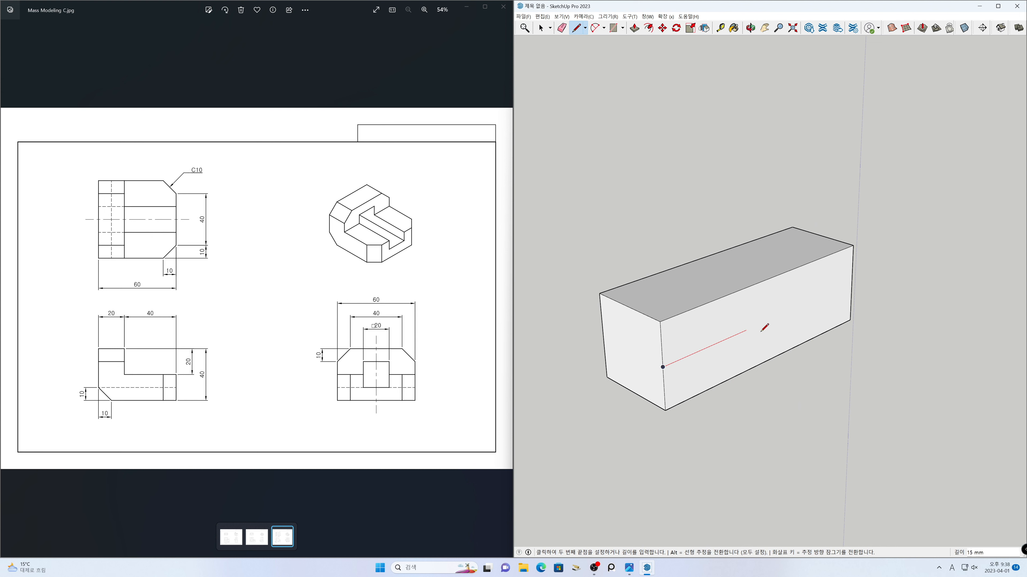
left_click(852, 283)
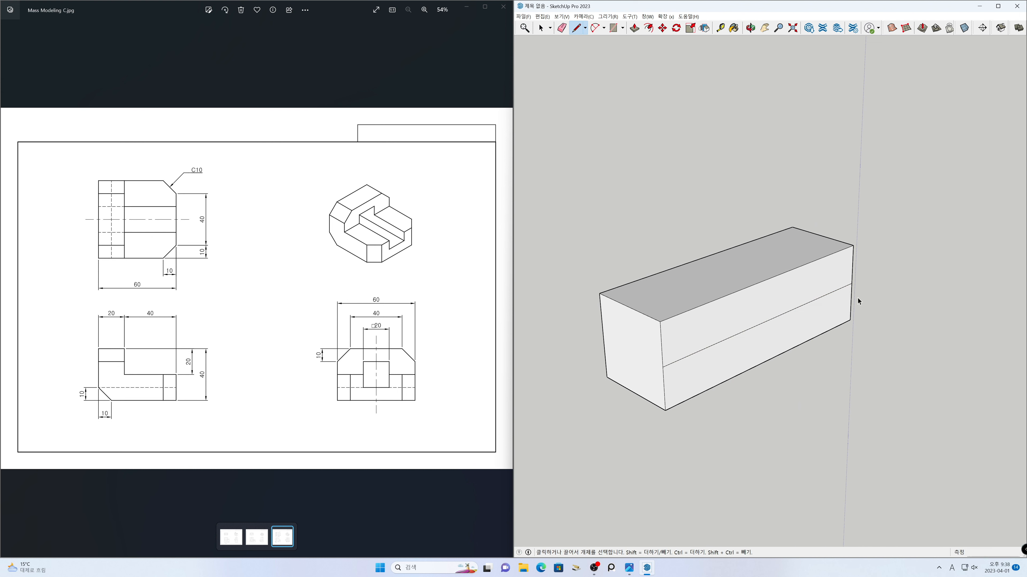
key("space")
Step: Push/Pull the lower half of the long side face outward by 40 mm
left_click(793, 336)
key("p")
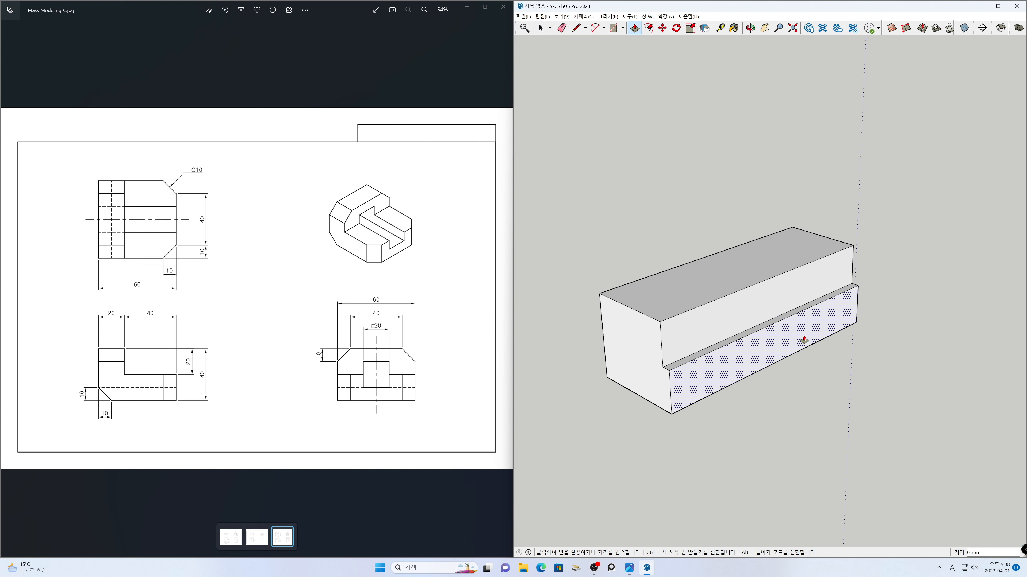
left_click(794, 336)
type("4")
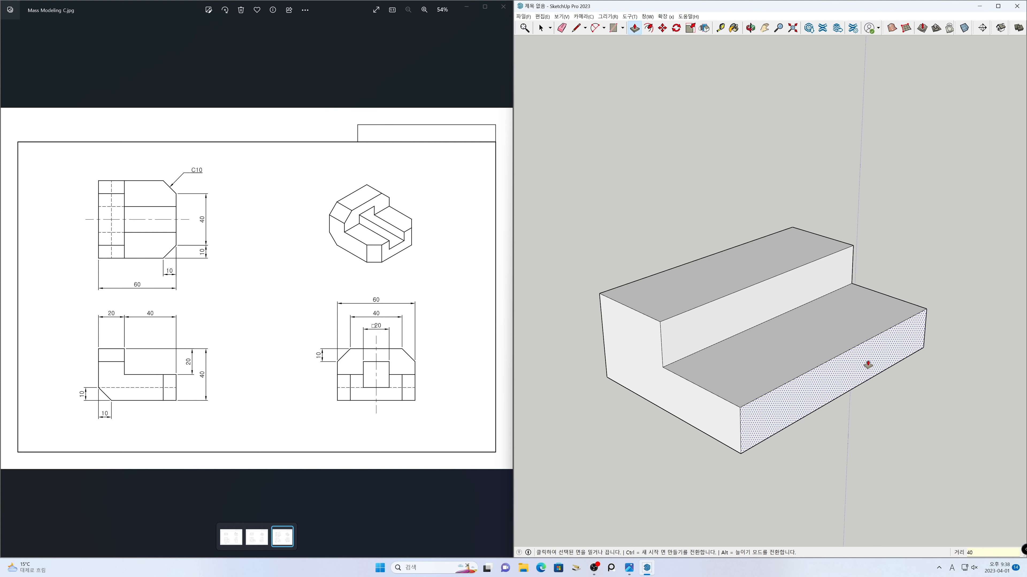
type("0")
key("Return")
key("space")
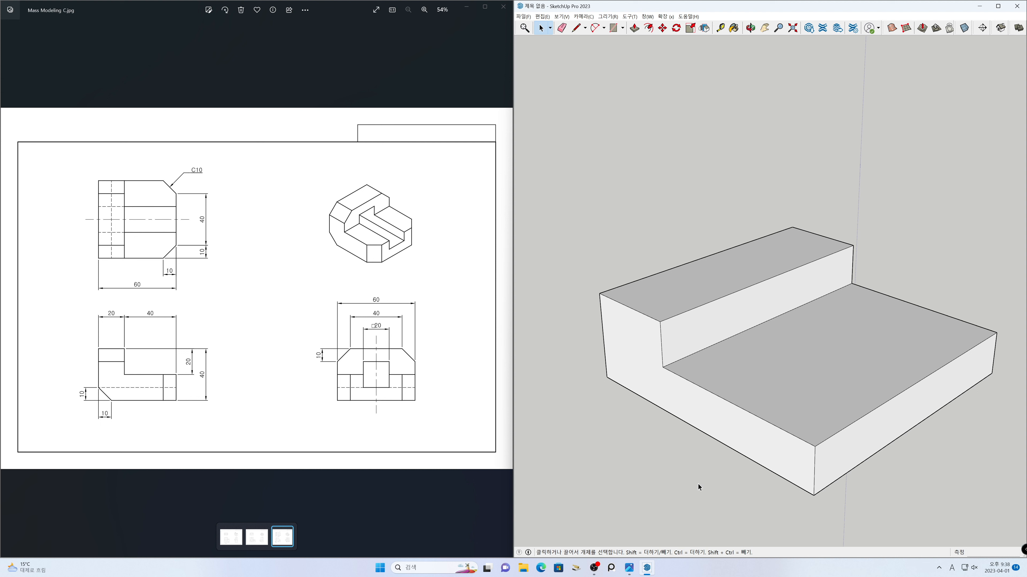
Step: Draw a line across the lower step's top between its side-edge midpoints, and measure from the line to the outer corners
key("l")
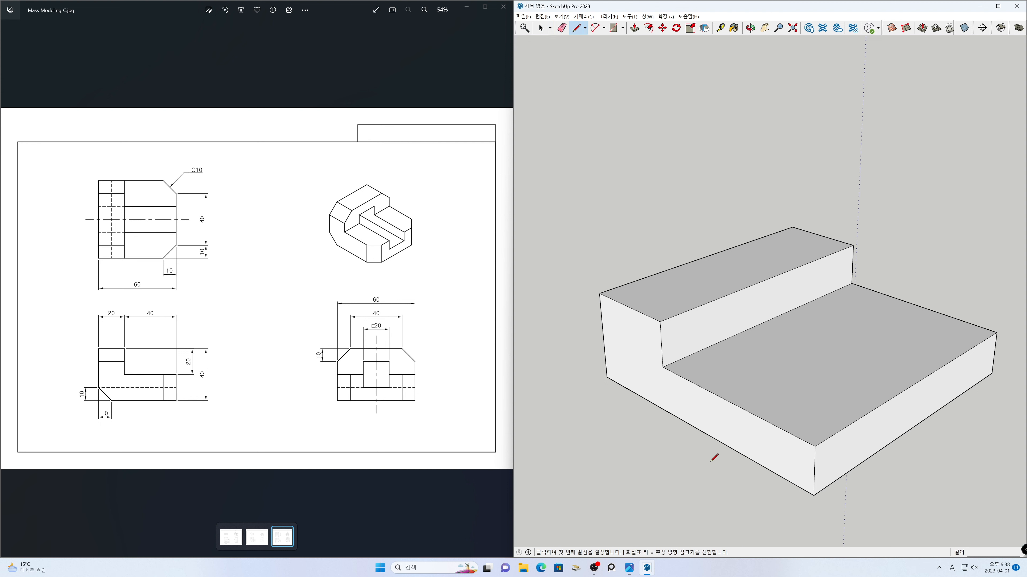
left_click(732, 403)
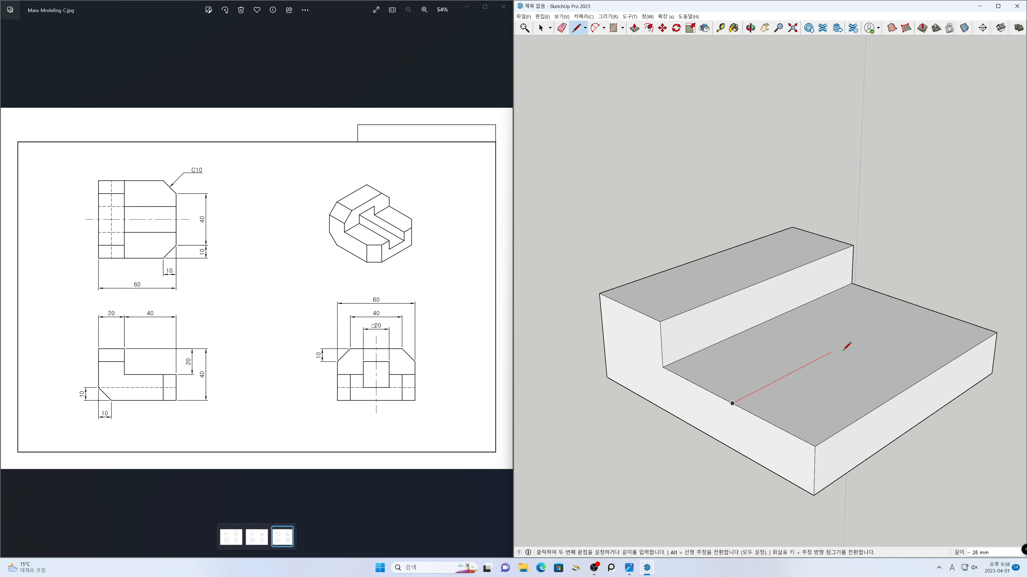
left_click(919, 306)
key("space")
key("t")
left_click(919, 306)
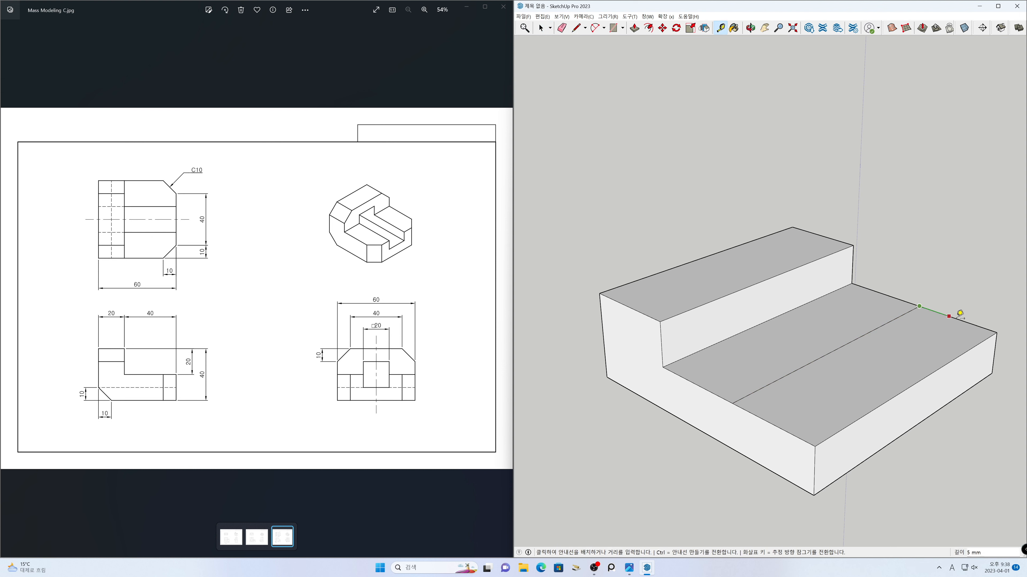
left_click(996, 332)
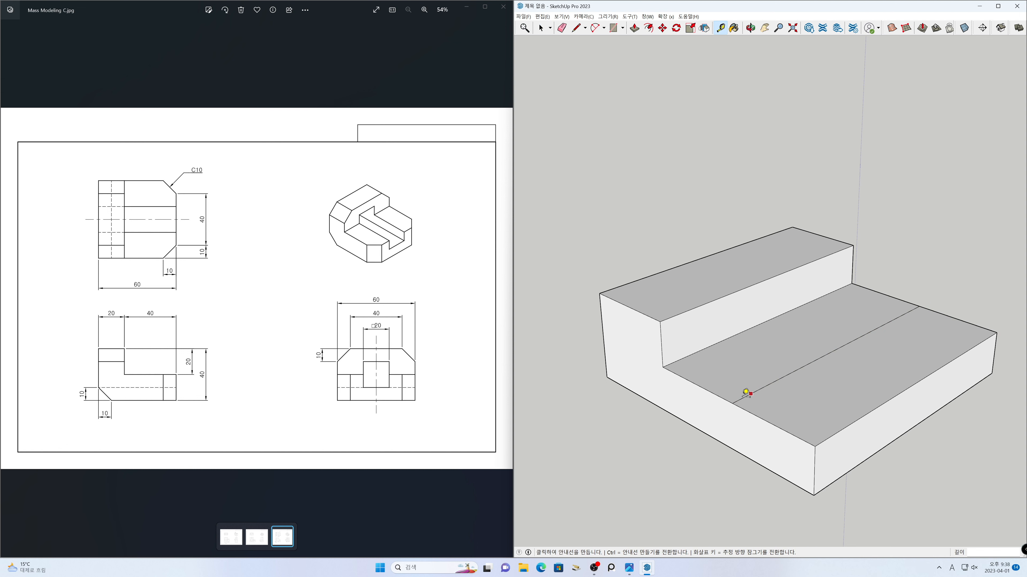
left_click(732, 403)
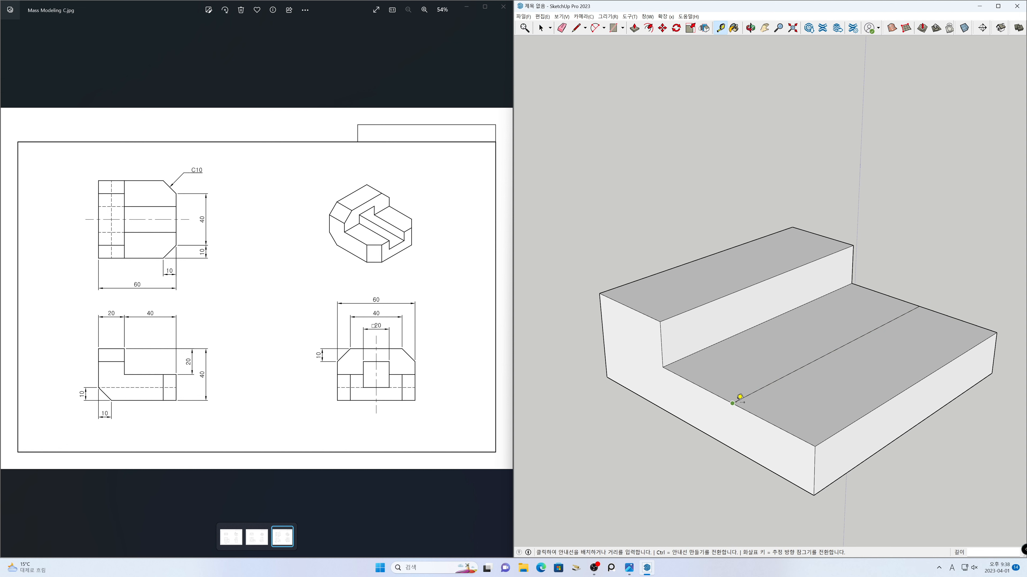
left_click(815, 446)
key("space")
Step: Push/Pull the outer strip of the lower step's top upward by 10 mm to form a channel
left_click(864, 400)
key("p")
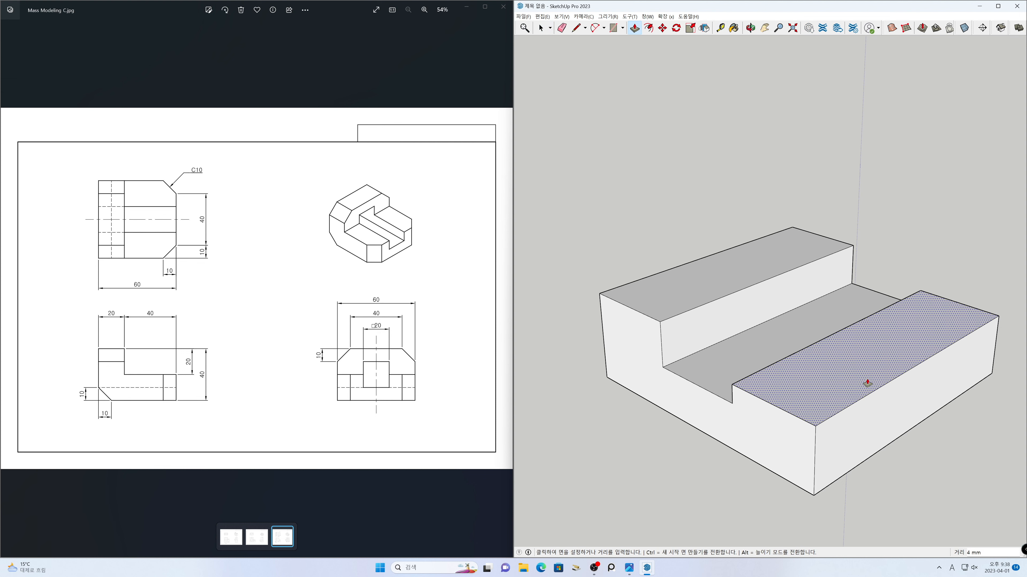
type("10")
key("Return")
key("space")
Step: Measure across the end of the block from the lower corner of the channel
mouse_move(722, 475)
middle_mouse_down()
mouse_move(780, 476)
mouse_move(726, 459)
mouse_move(951, 450)
mouse_move(832, 426)
mouse_move(857, 465)
mouse_move(860, 457)
middle_mouse_up()
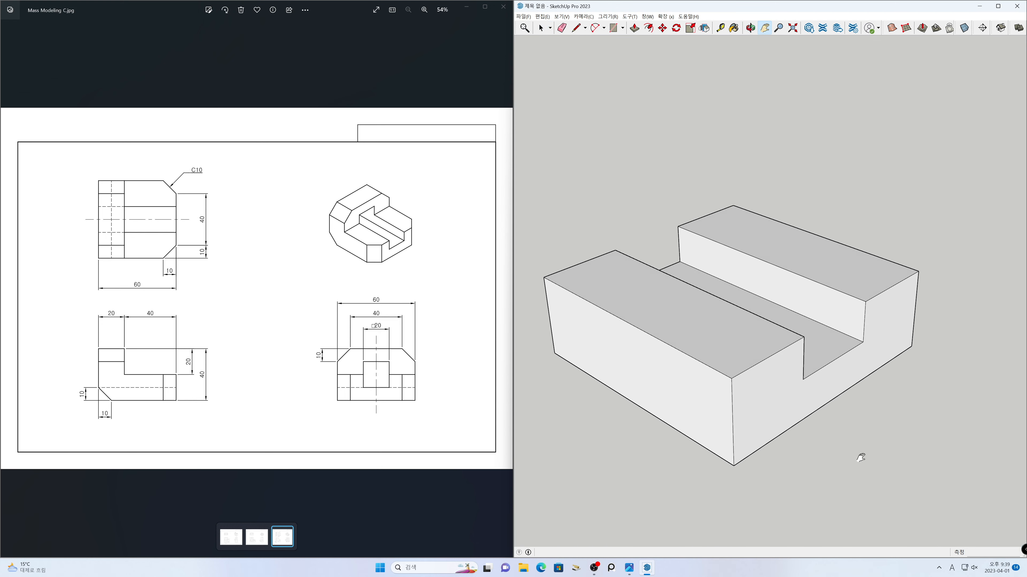
key("t")
left_click(803, 379)
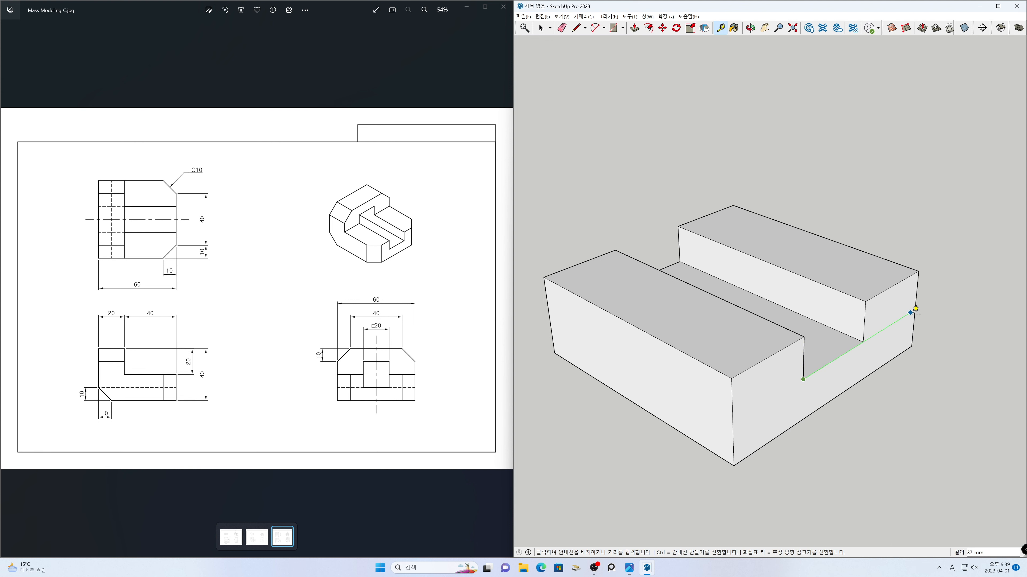
key("space")
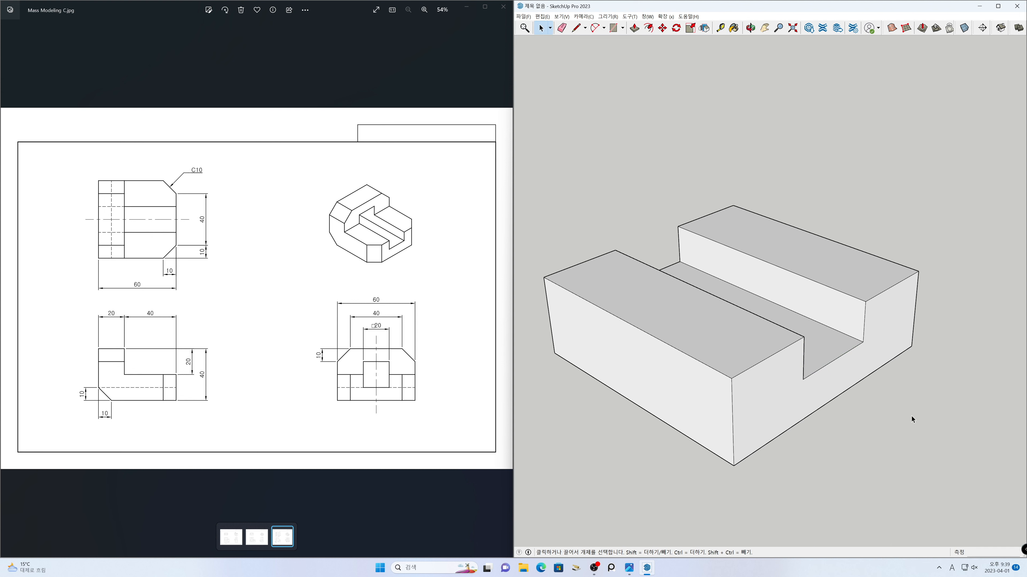
Step: Copy the far end top edges of both raised strips 20 mm inward along the channel direction
mouse_move(902, 431)
middle_mouse_down()
mouse_move(832, 438)
mouse_move(835, 459)
middle_mouse_up()
key("h")
left_click_drag(741, 306, 793, 330)
scroll(793, 330, "down", 2)
key("space")
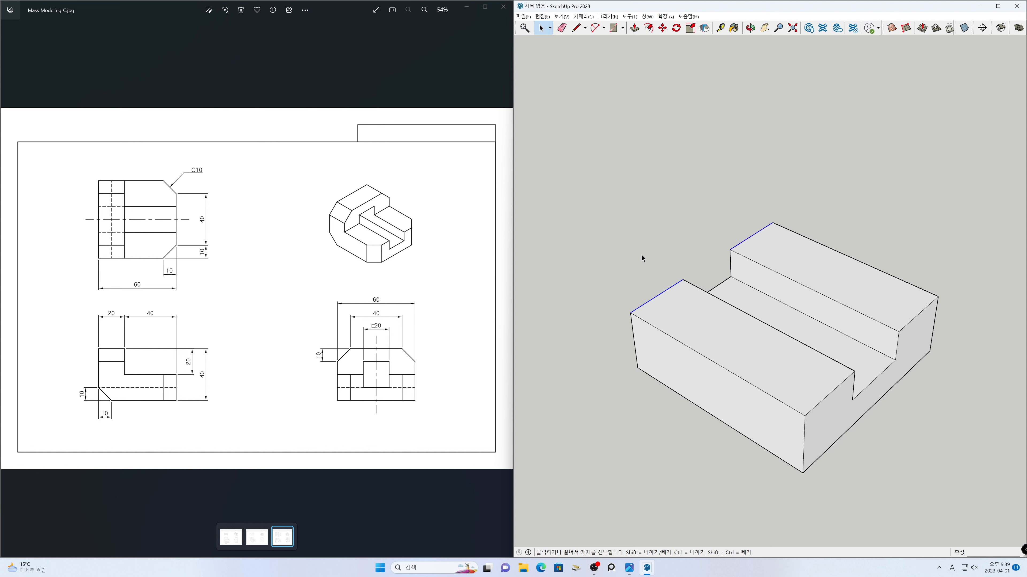
key("m")
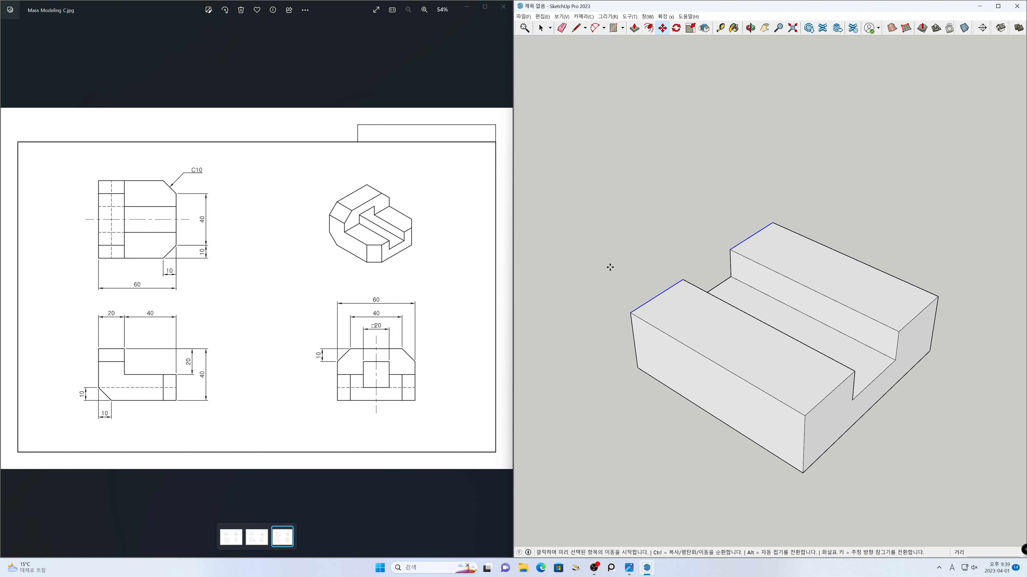
left_click(571, 361)
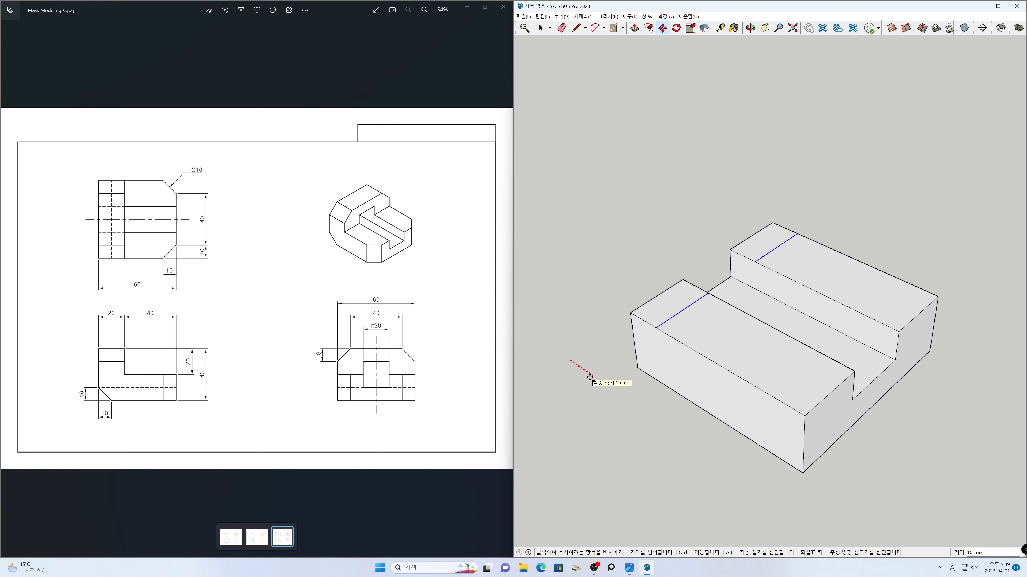
type("20")
key("Return")
key("space")
left_click(589, 377)
Step: Push/Pull the end sections of both raised strips upward by 20 mm to form two posts
left_click(673, 326)
key("p")
left_click(672, 326)
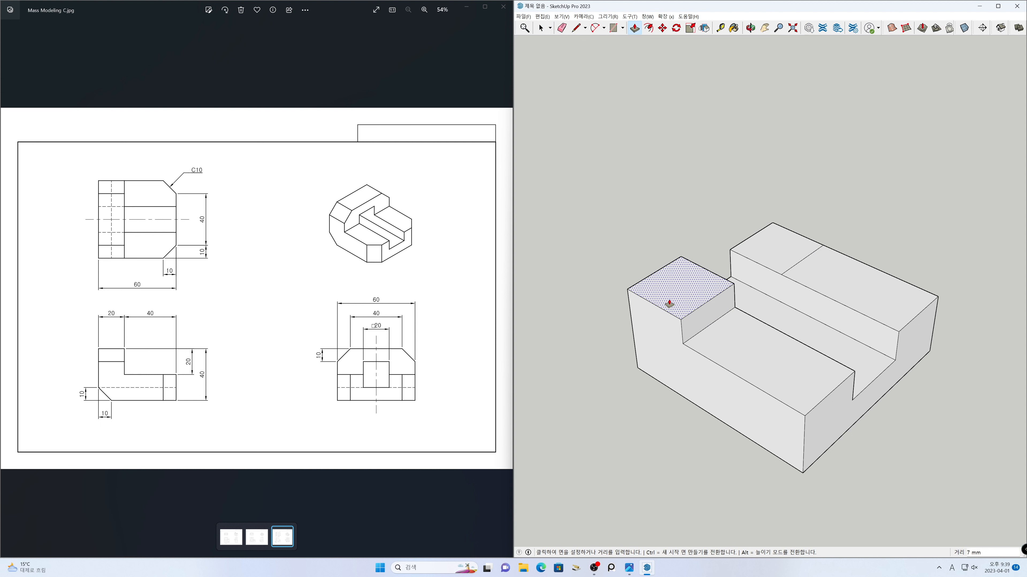
left_click(740, 299)
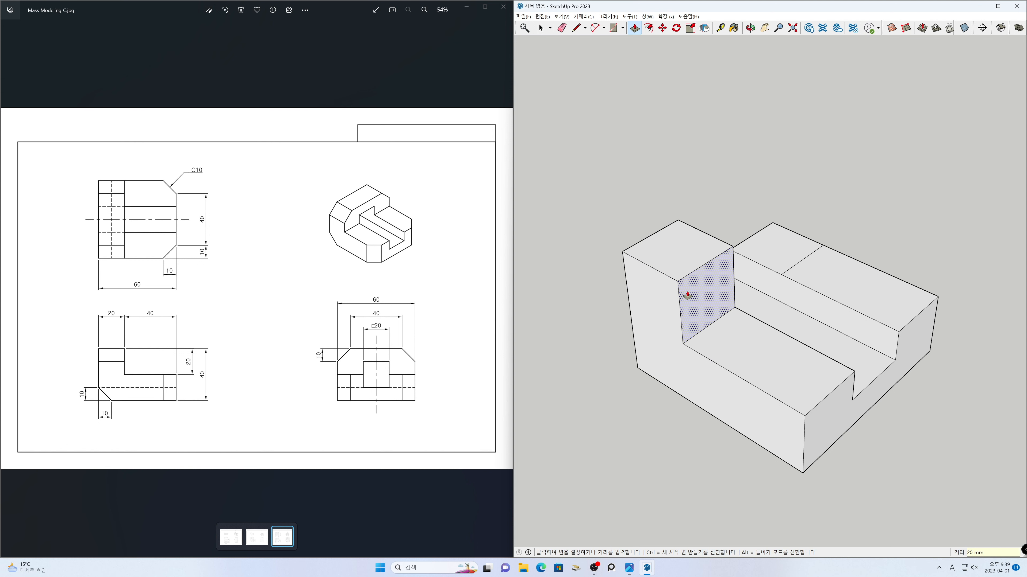
double_click(770, 261)
key("space")
Step: Turn on X-ray display and copy the facing top edges of both posts 10 mm straight down
middle_click_drag(738, 450, 729, 426)
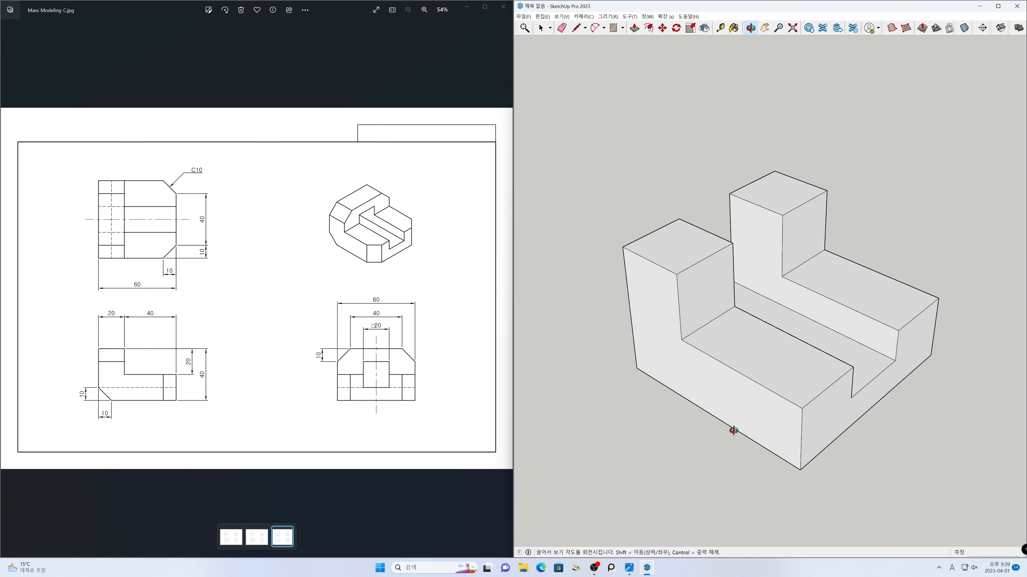
left_click(699, 228)
left_click(767, 210, "ctrl")
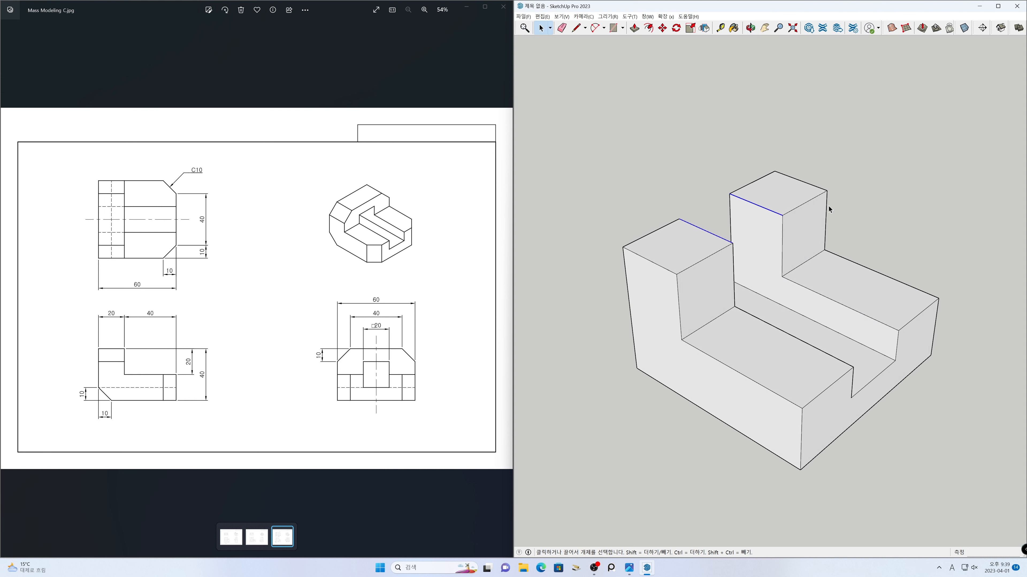
left_click(964, 28)
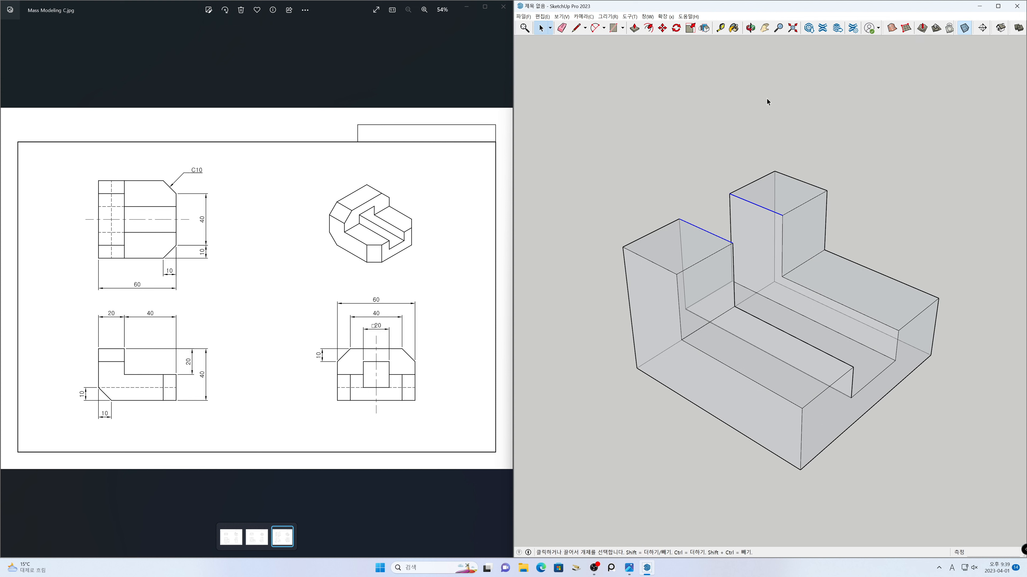
key("m")
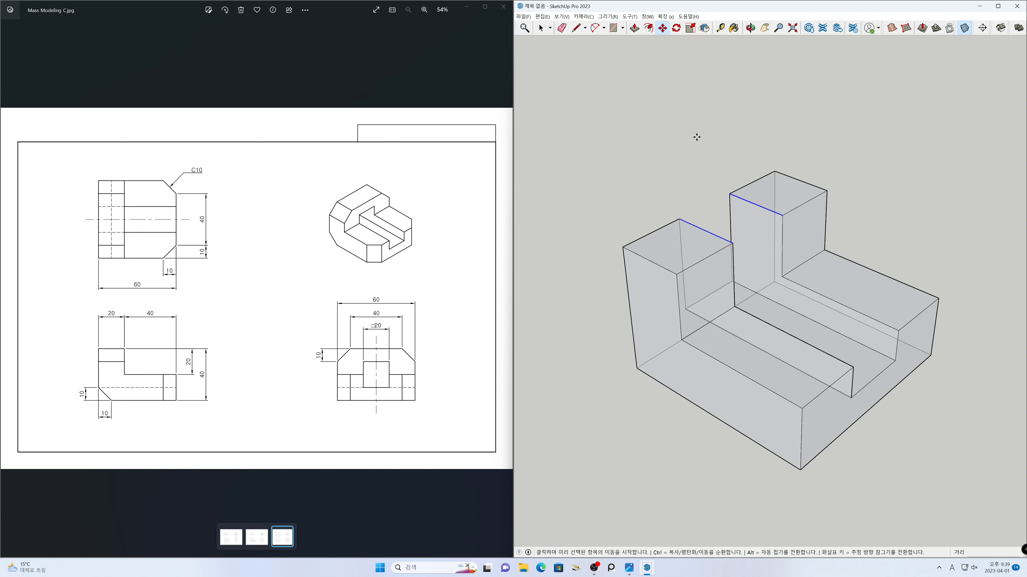
left_click(697, 141)
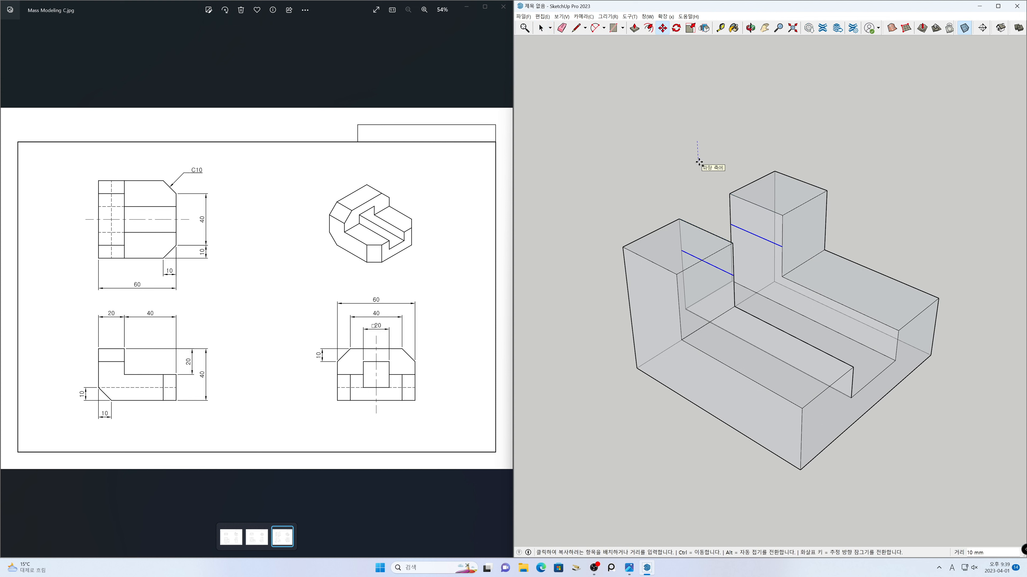
type("1")
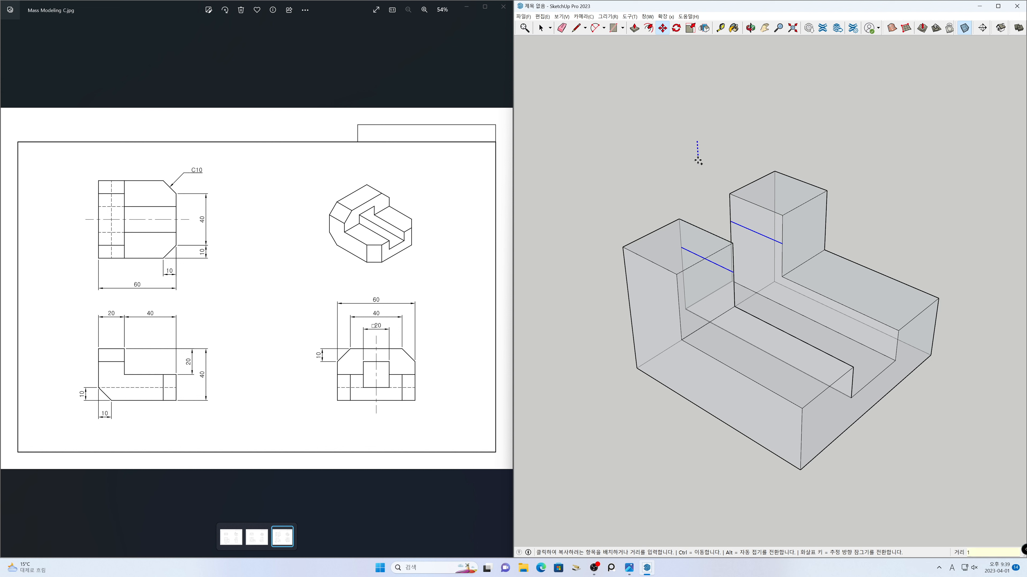
type("0")
key("Return")
key("space")
left_click(696, 163)
Step: Measure the distance from the top of each post to its copied edge
middle_click_drag(917, 193, 479, 179)
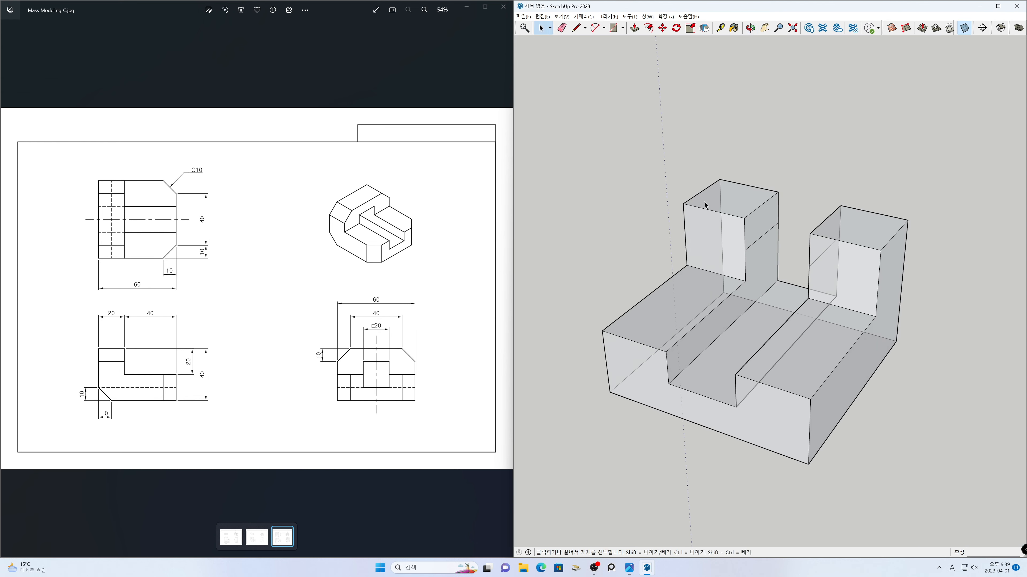
key("t")
left_click(744, 218)
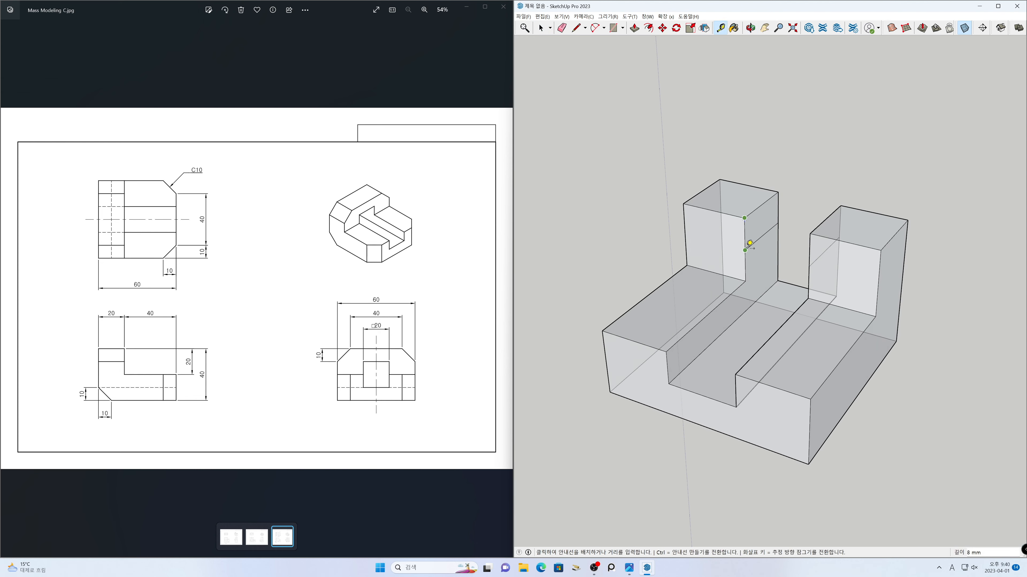
left_click(748, 244)
left_click(810, 233)
left_click(810, 266)
key("space")
middle_click_drag(611, 297, 873, 301)
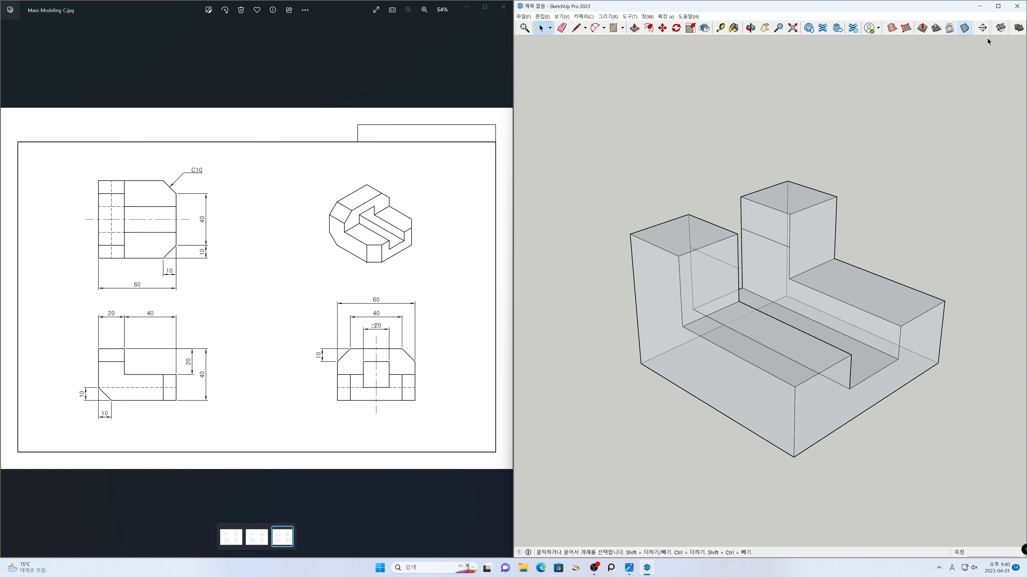
Step: Turn off X-ray display and Push/Pull the far post's upper inner face 20 mm to meet the other post, bridging the groove
left_click(965, 28)
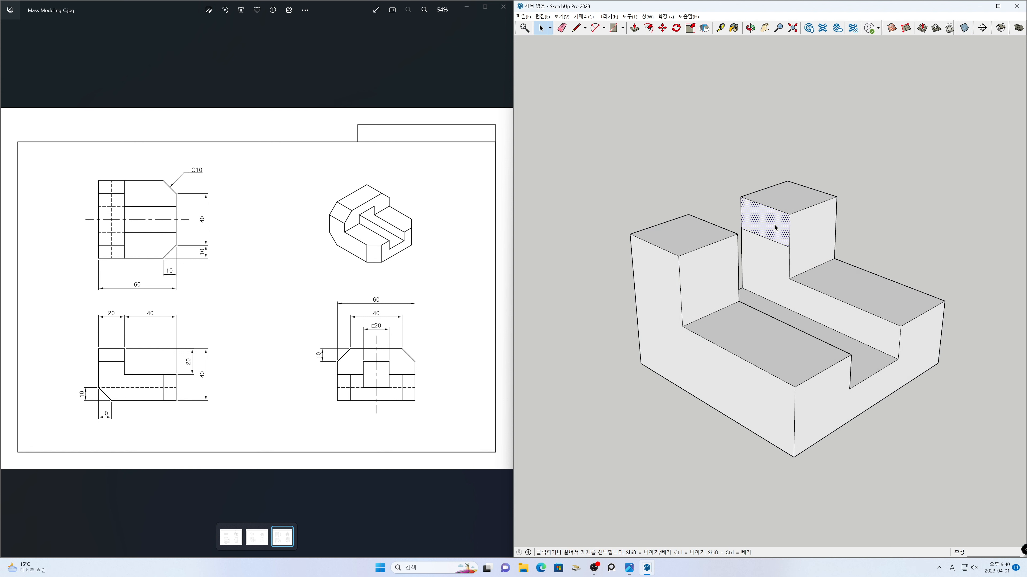
key("p")
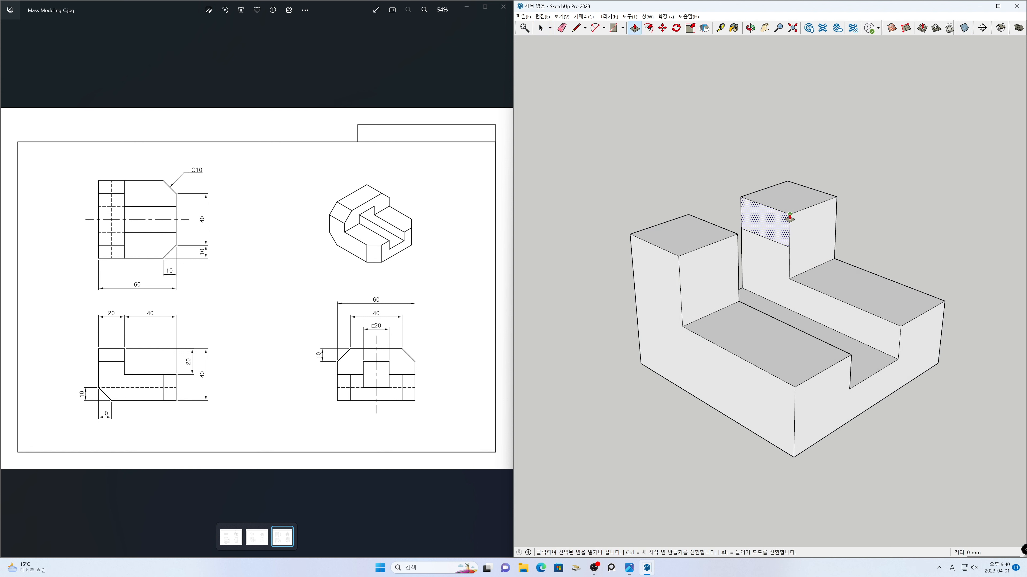
left_click(782, 221)
left_click(738, 238)
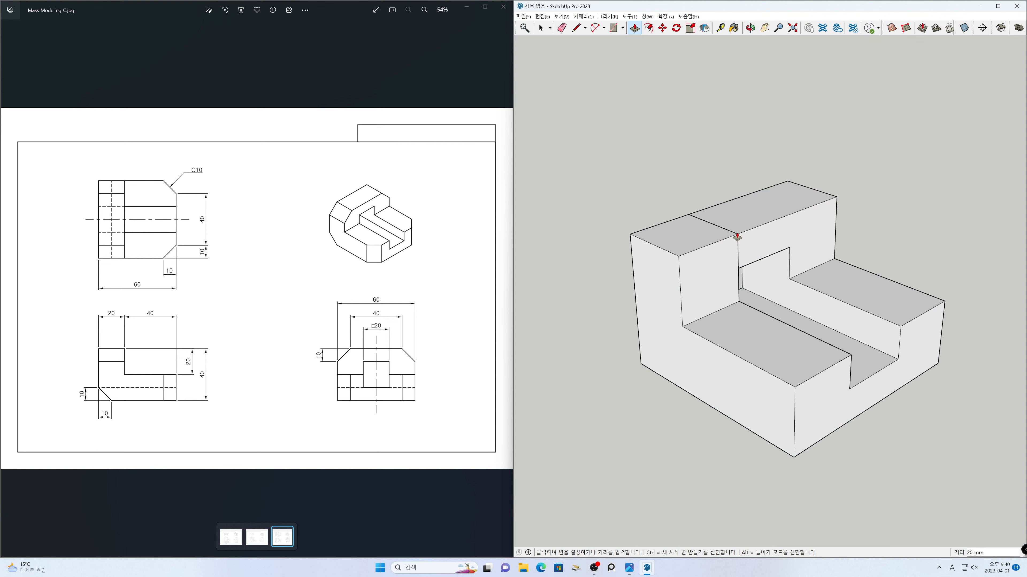
key("space")
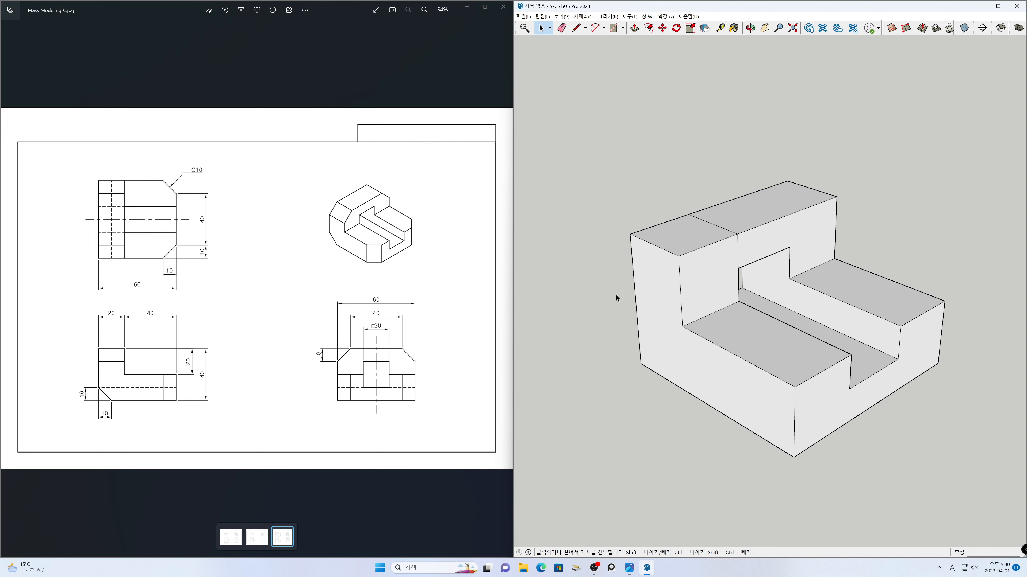
Step: Erase the leftover seam edges on the raised wall's top, back and front faces and inspect the solid in X-ray display
mouse_move(621, 298)
middle_mouse_down()
mouse_move(662, 314)
mouse_move(599, 331)
mouse_move(812, 341)
mouse_move(785, 348)
middle_mouse_up()
key("e")
left_click(727, 273)
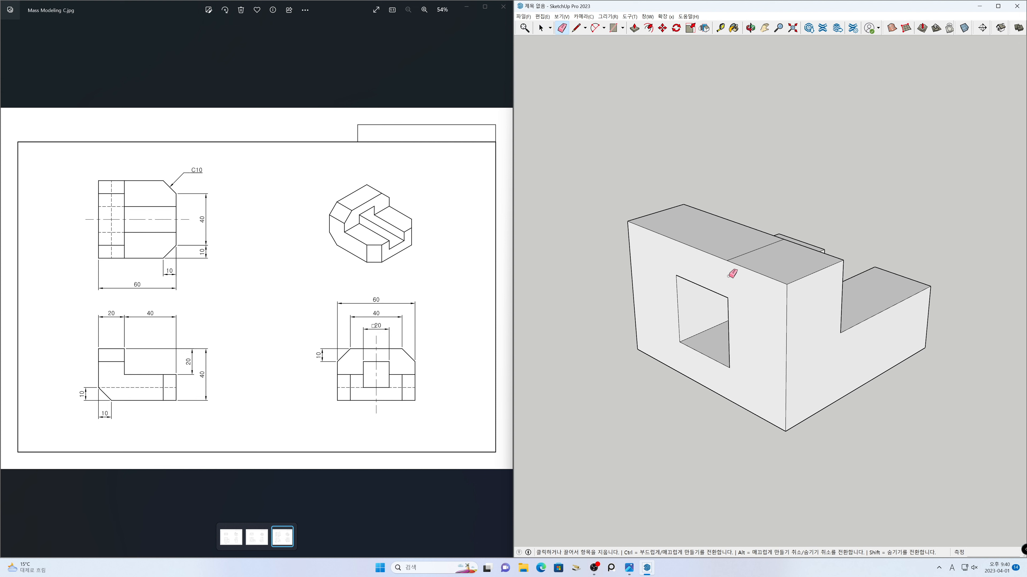
left_click(746, 253)
mouse_move(919, 261)
middle_mouse_down()
mouse_move(451, 249)
mouse_move(715, 229)
middle_mouse_up()
key("space")
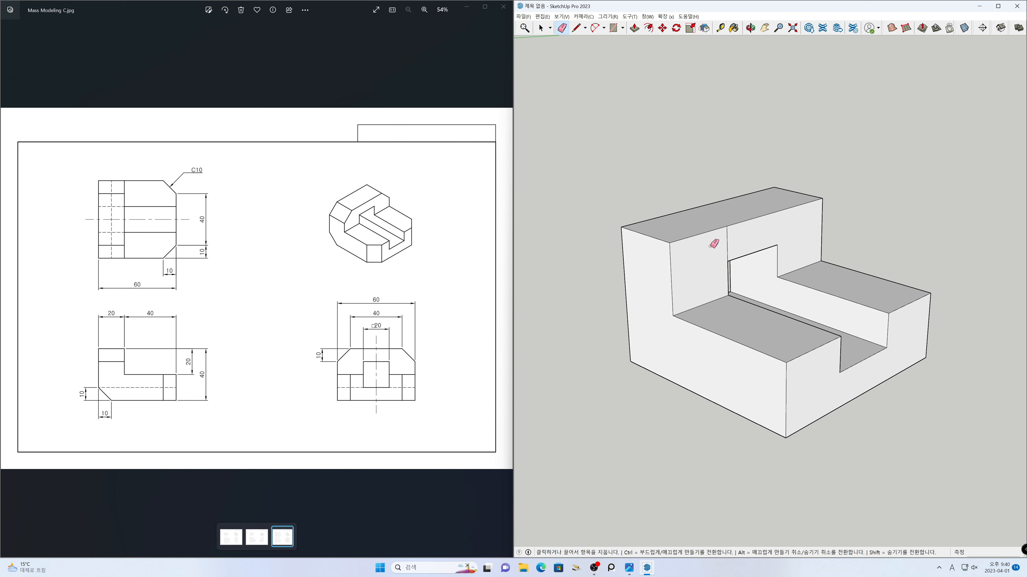
mouse_move(832, 222)
middle_mouse_down()
mouse_move(786, 238)
mouse_move(807, 271)
mouse_move(795, 274)
middle_mouse_up()
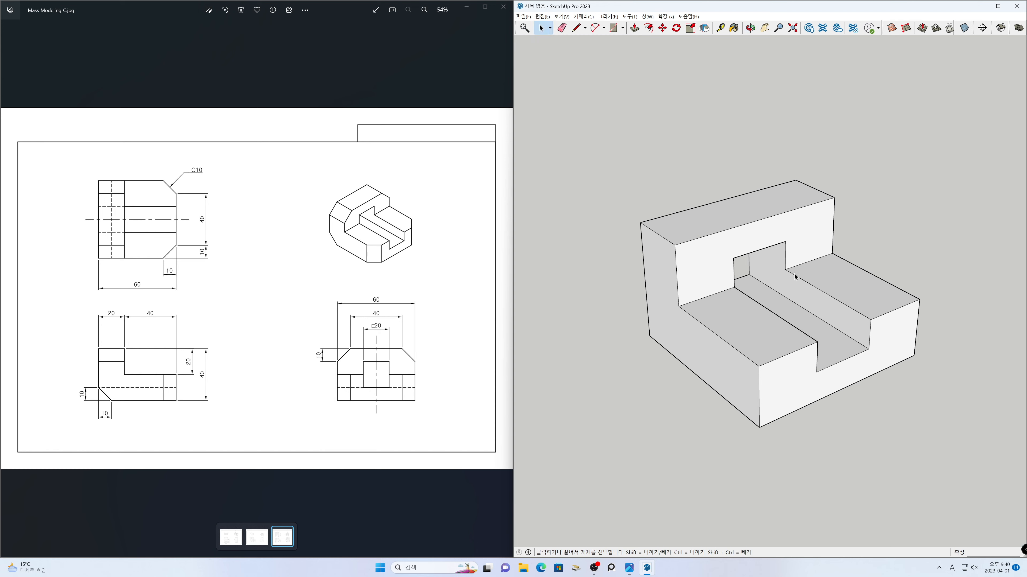
left_click(964, 28)
mouse_move(959, 267)
middle_mouse_down()
mouse_move(584, 238)
mouse_move(938, 237)
mouse_move(958, 263)
mouse_move(946, 250)
middle_mouse_up()
mouse_move(914, 220)
middle_mouse_down()
mouse_move(905, 238)
mouse_move(904, 224)
middle_mouse_up()
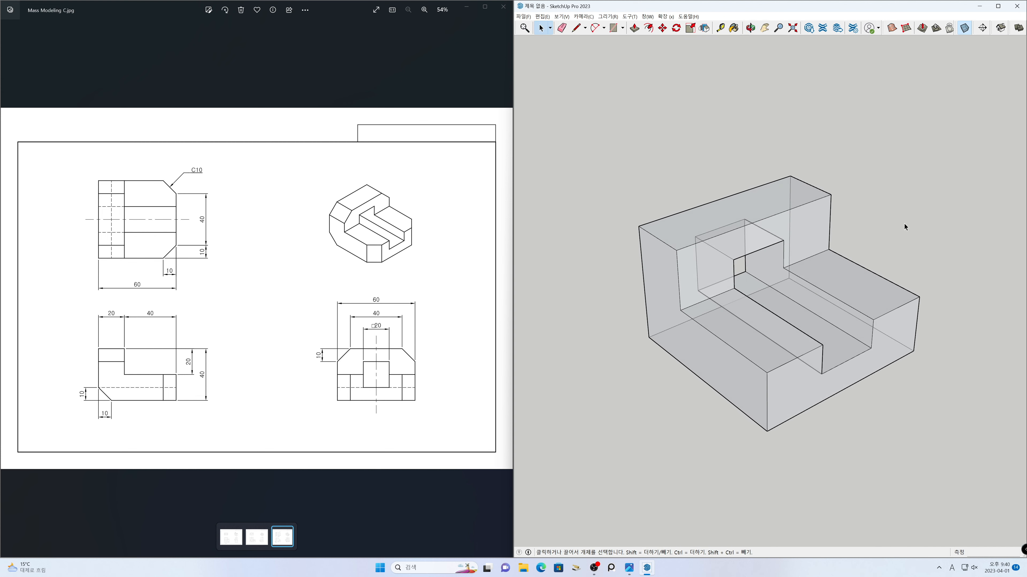
left_click(964, 27)
middle_click_drag(892, 387, 911, 403)
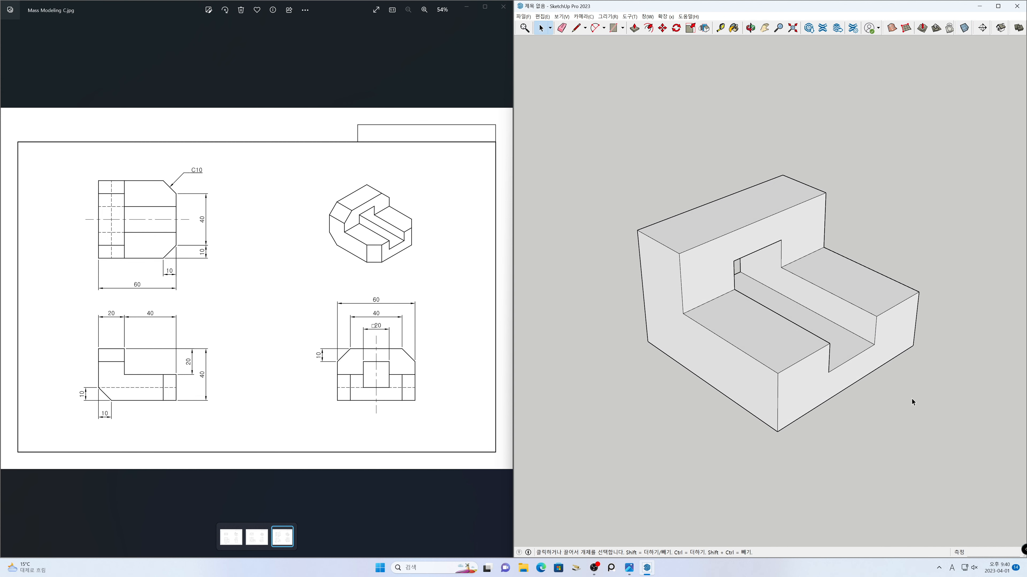
Step: Copy the short top edge at the near end of the raised wall 10 mm inward along its top face
scroll(682, 288, "up", 1)
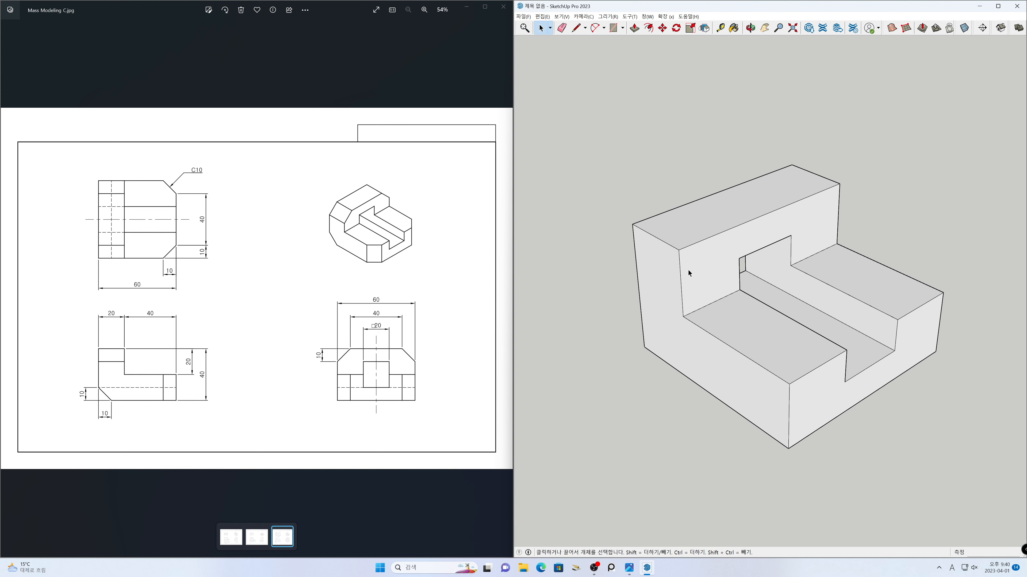
left_click(666, 244)
key("m")
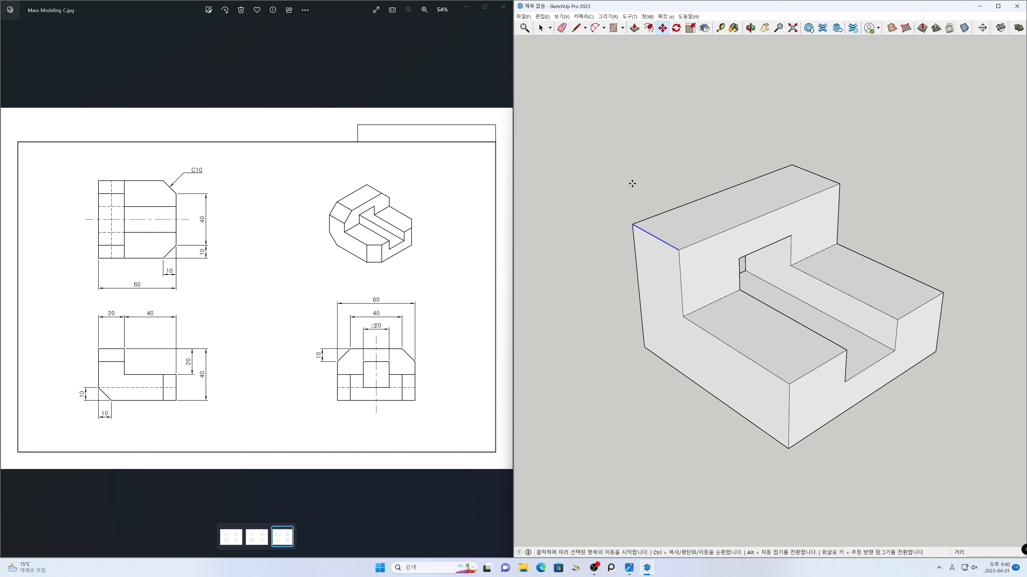
left_click(621, 209)
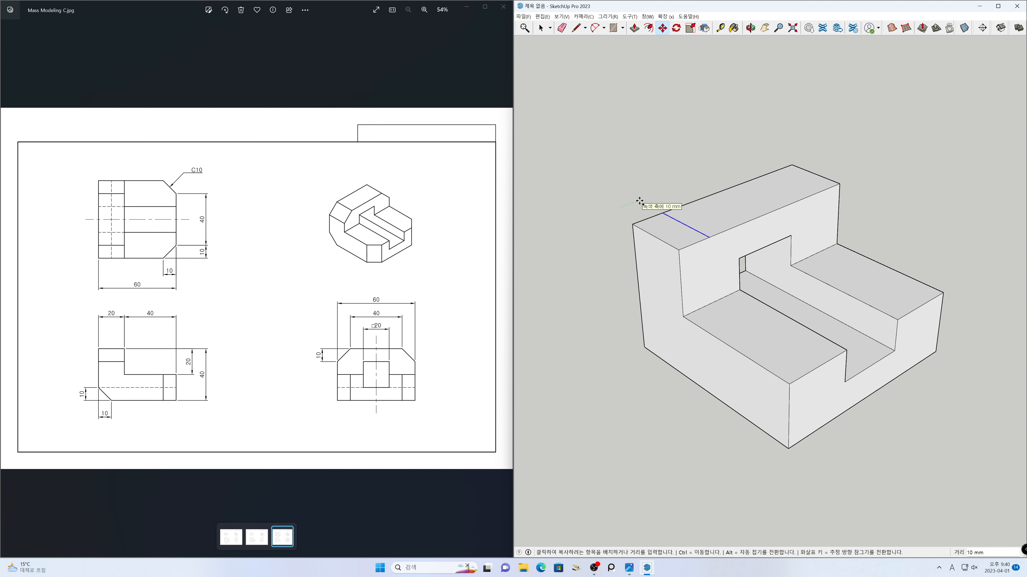
type("10")
key("Return")
key("space")
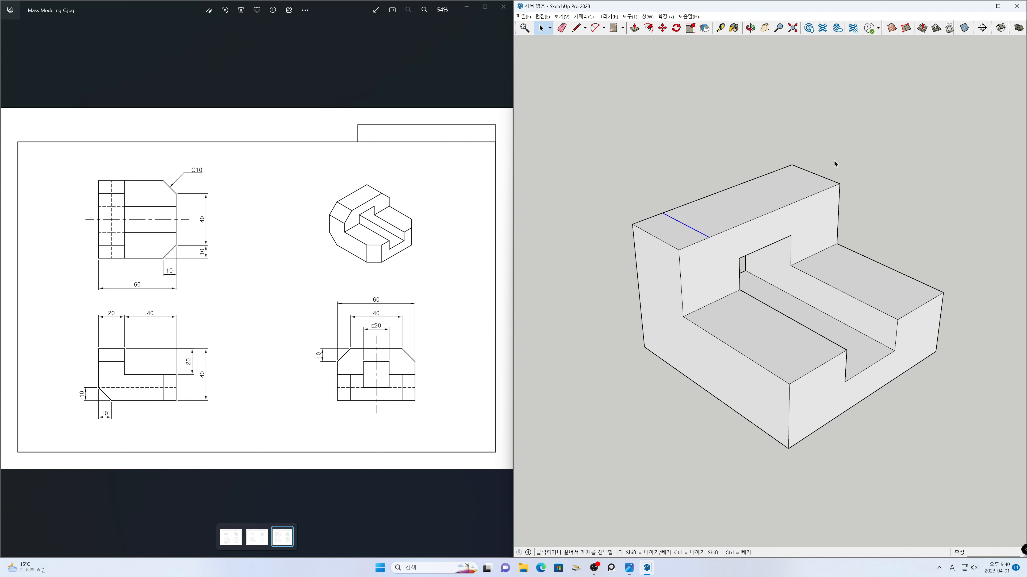
Step: Copy the short top edge at the wall's far end 10 mm inward along its top face
left_click(817, 178)
key("m")
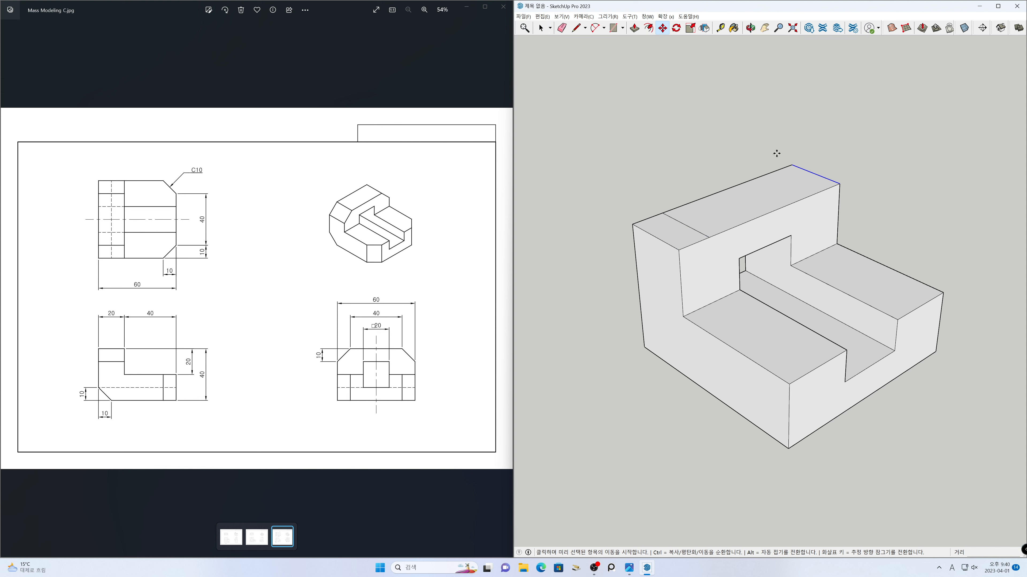
left_click(777, 154)
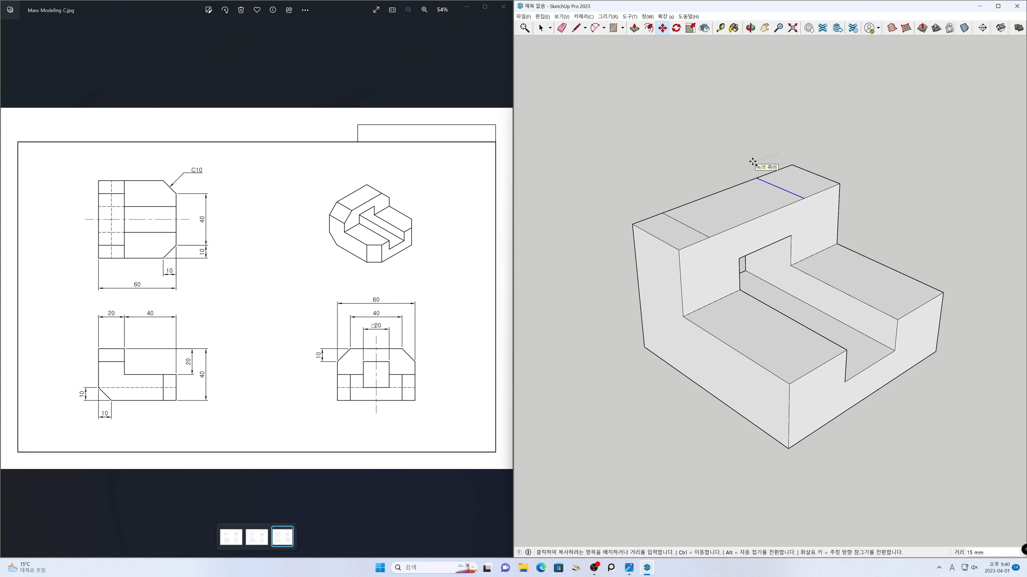
type("10")
key("Return")
key("space")
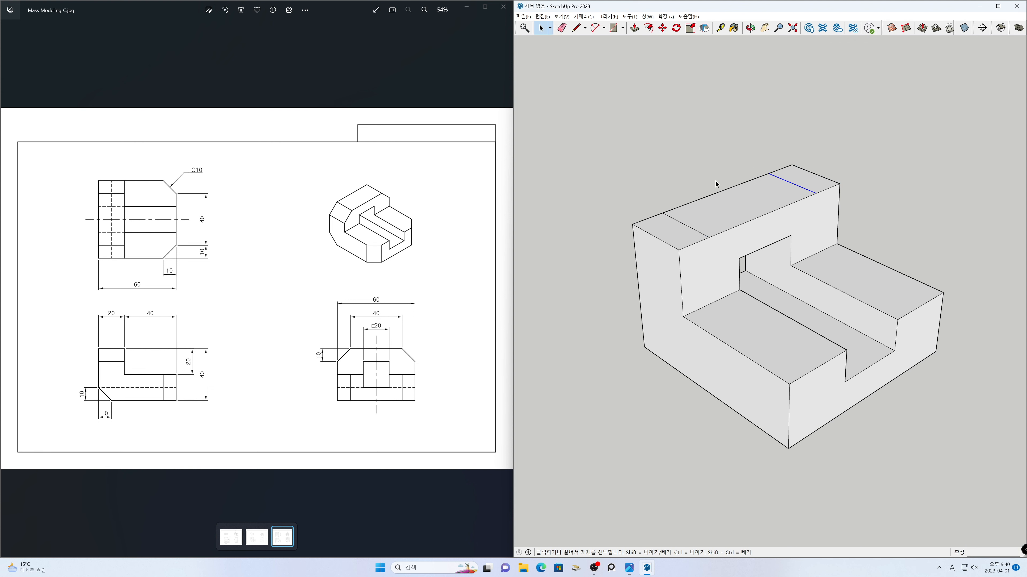
Step: Move both outer short top edges of the raised wall straight down 10 mm to chamfer its upper corners
left_click(656, 238)
key("m")
left_click(583, 233)
type("10")
key("Return")
key("space")
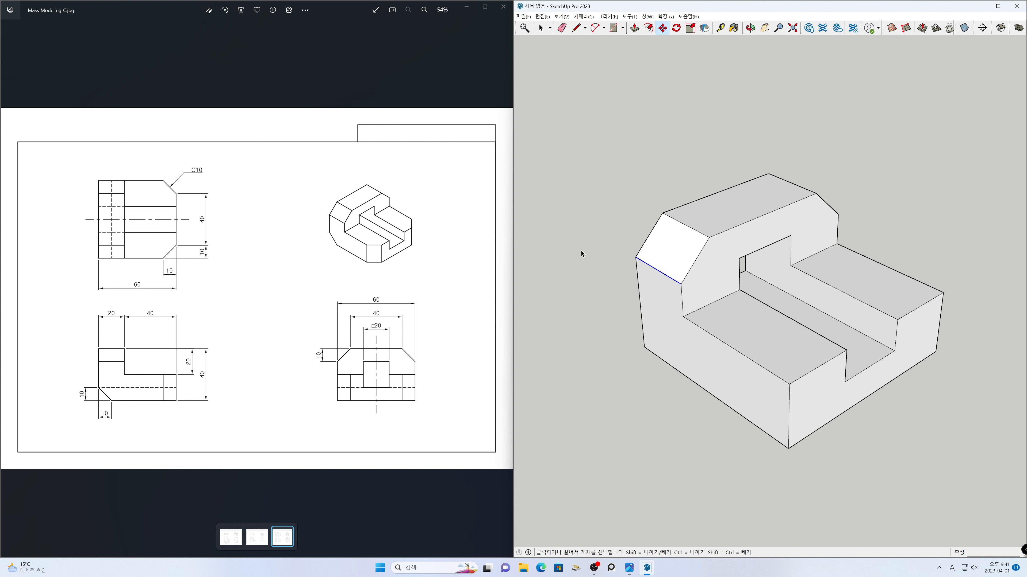
Step: Copy the vertical corner edge of the near strip's front end 10 mm inward along the front face
mouse_move(936, 321)
middle_mouse_down()
mouse_move(515, 268)
mouse_move(547, 272)
middle_mouse_up()
left_click_drag(843, 289, 930, 293)
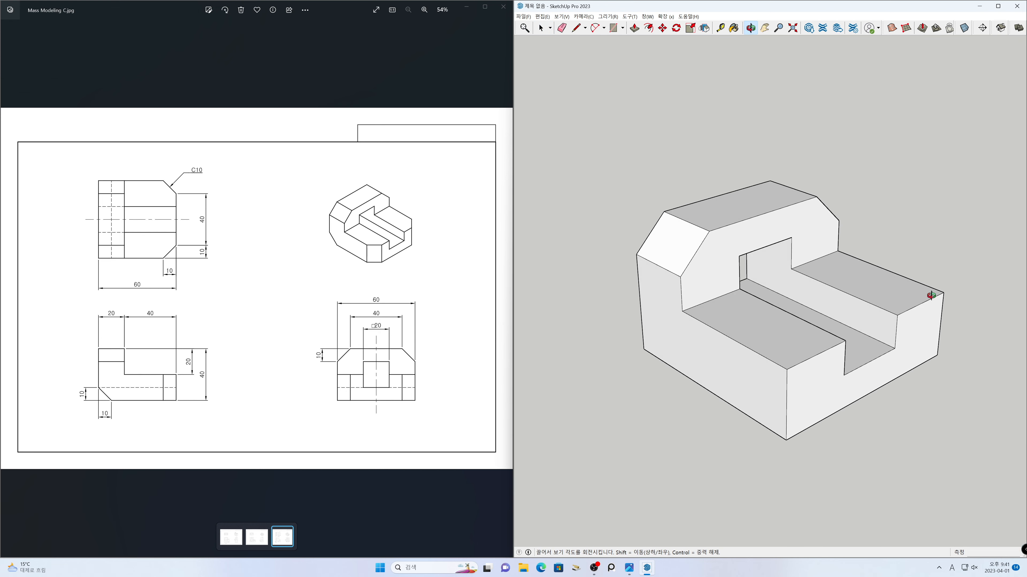
key("space")
middle_click_drag(860, 338, 811, 292, "shift")
middle_click_drag(811, 292, 812, 358)
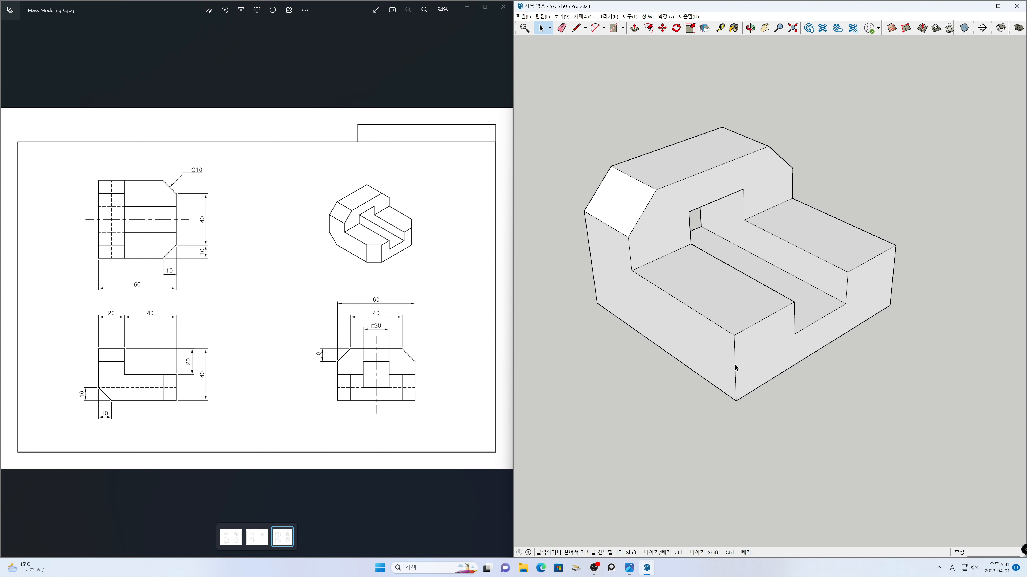
key("m")
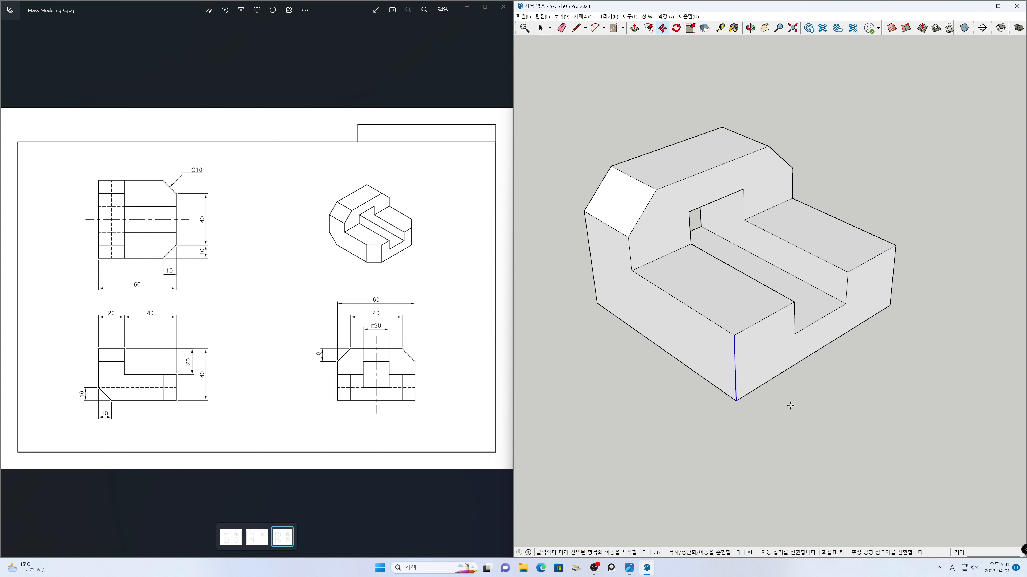
left_click(772, 434)
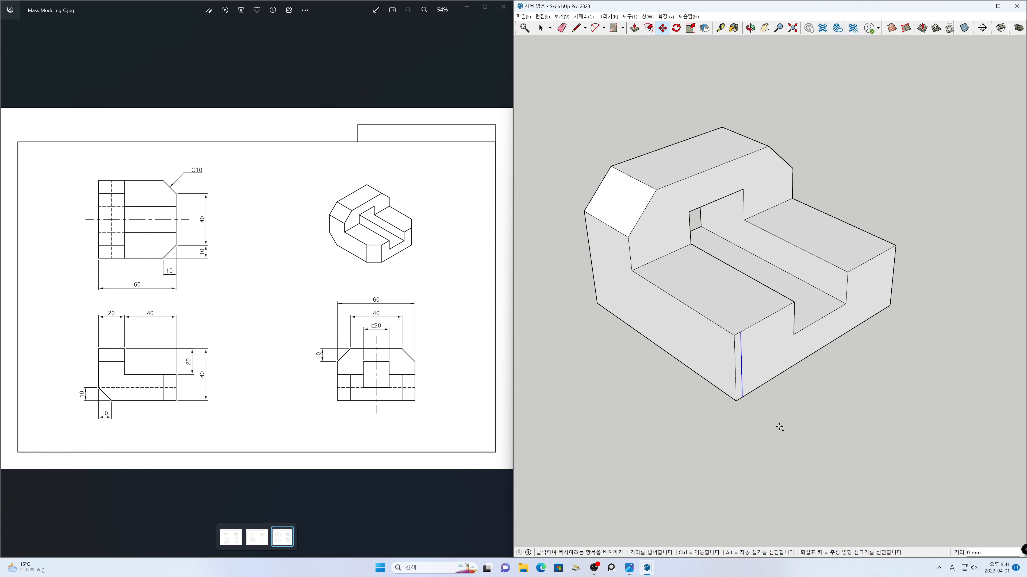
left_click(799, 414)
key("space")
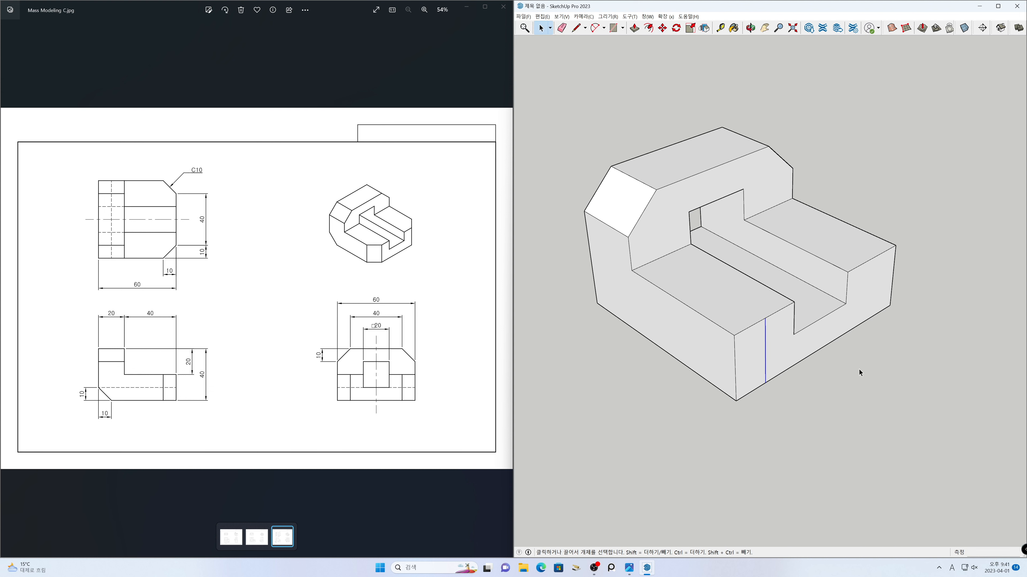
Step: Copy the vertical corner edge of the far strip's front end 10 mm inward along the front face
left_click(890, 299)
key("m")
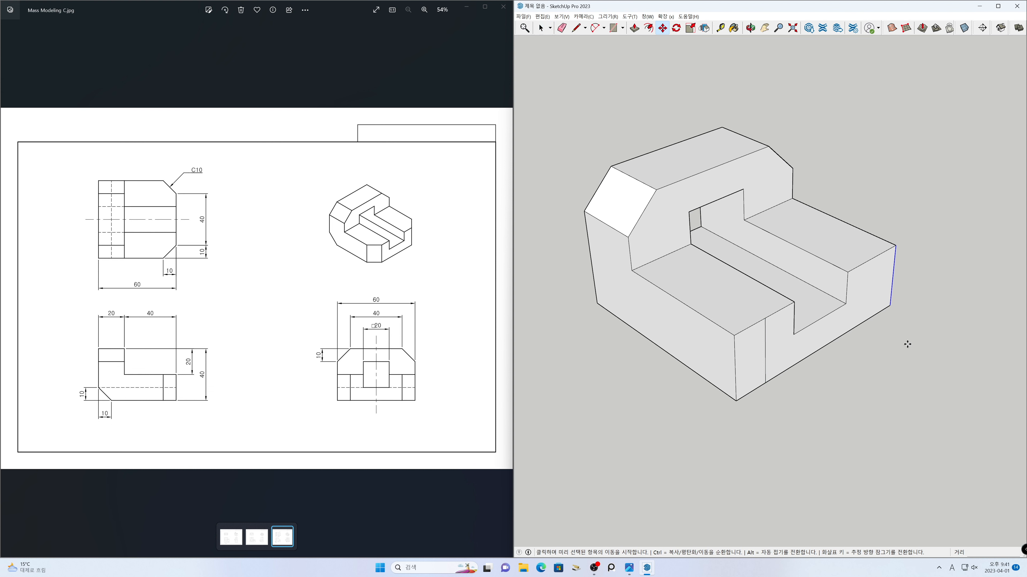
key("ctrl")
left_click(907, 345)
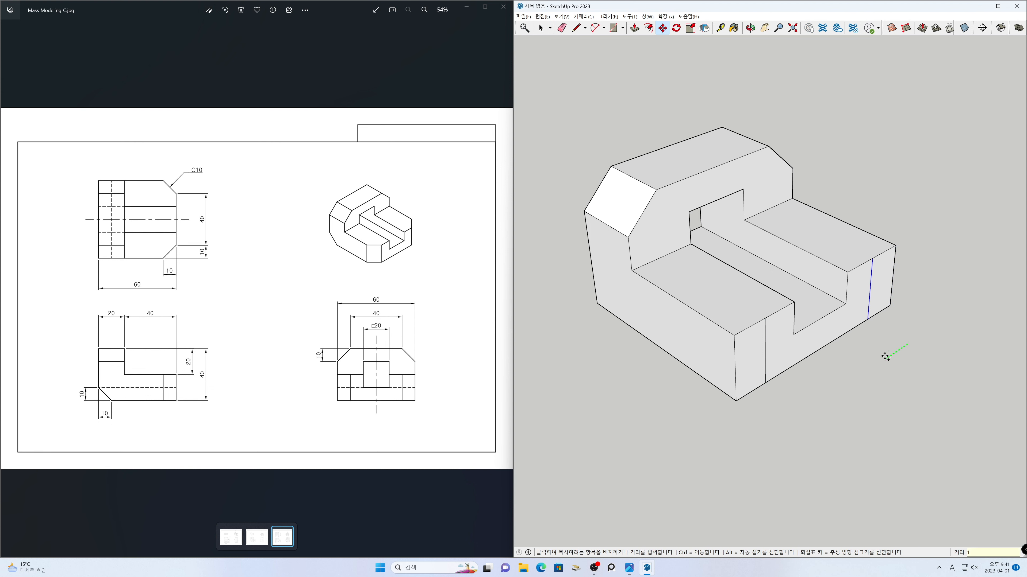
left_click(884, 357)
key("space")
left_click(864, 365)
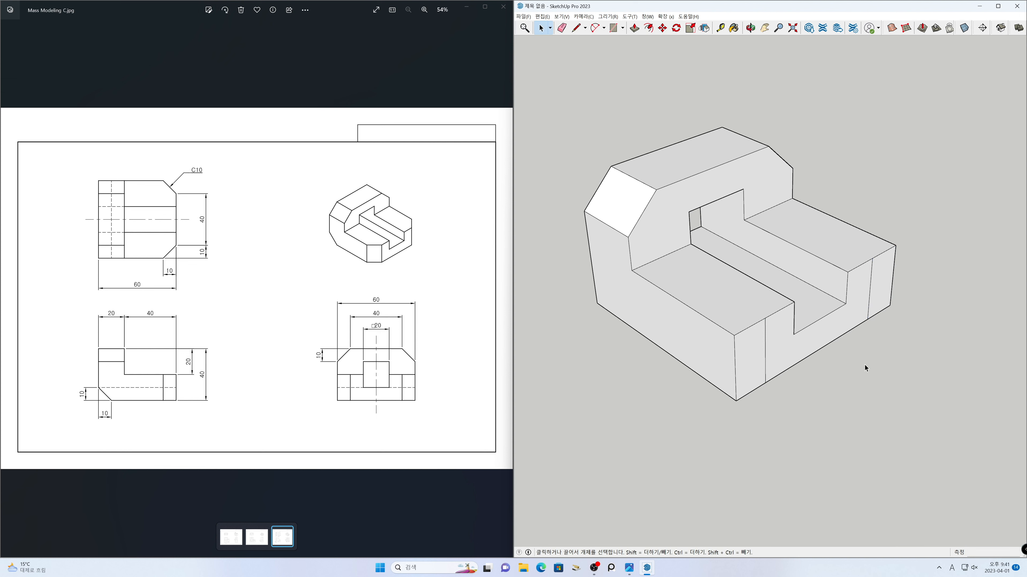
Step: Using X-ray display, move both outer vertical front corner edges 10 mm toward the raised wall to chamfer the front corners
left_click(734, 369)
left_click(965, 27)
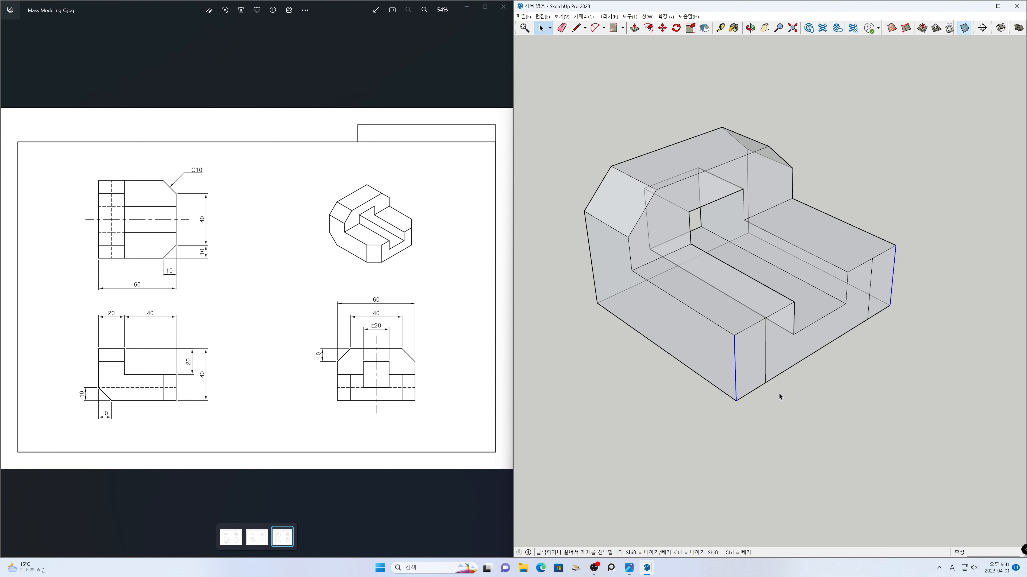
key("m")
left_click(725, 441)
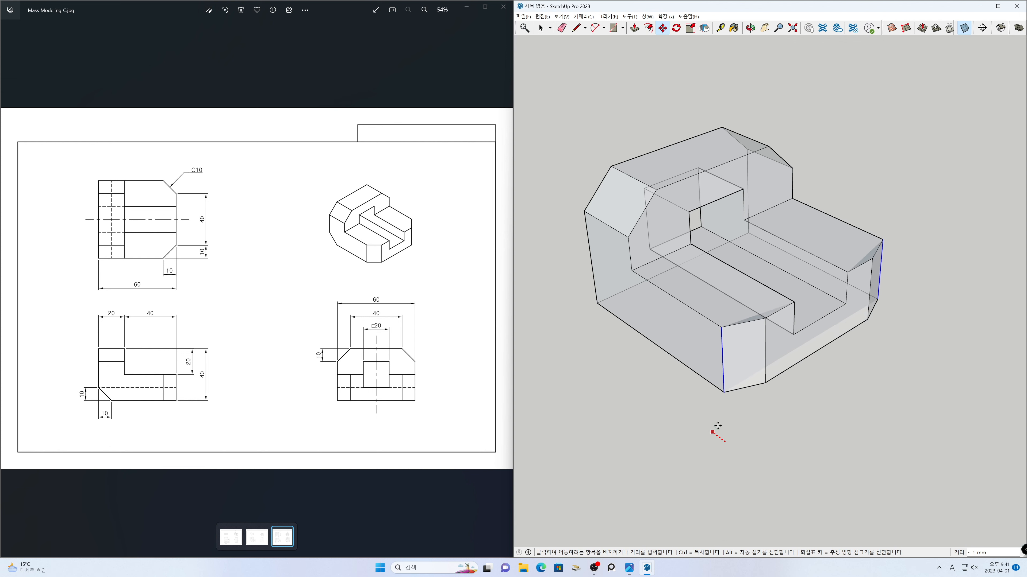
type("1")
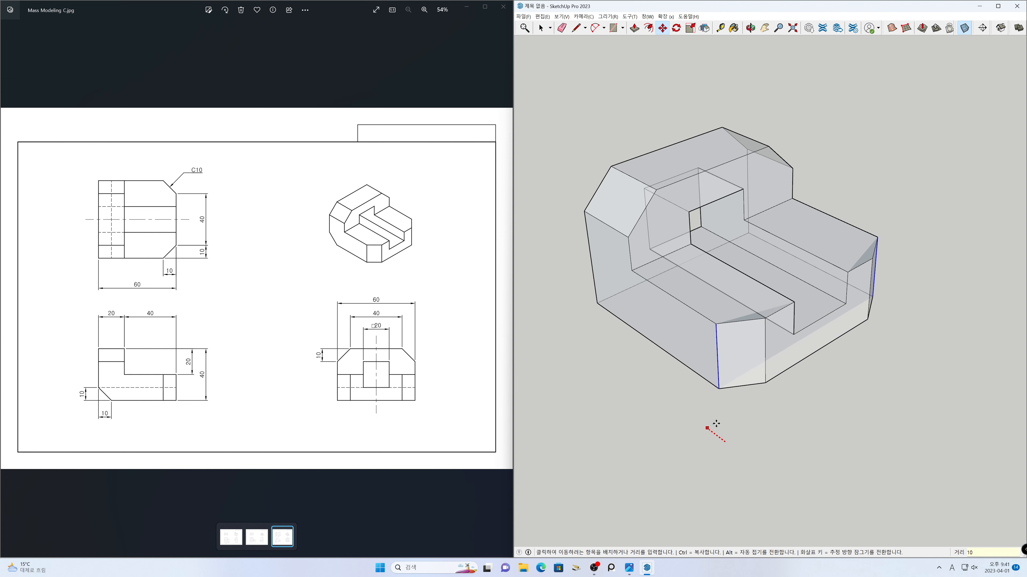
type("0")
key("Return")
key("space")
left_click(716, 425)
key("o")
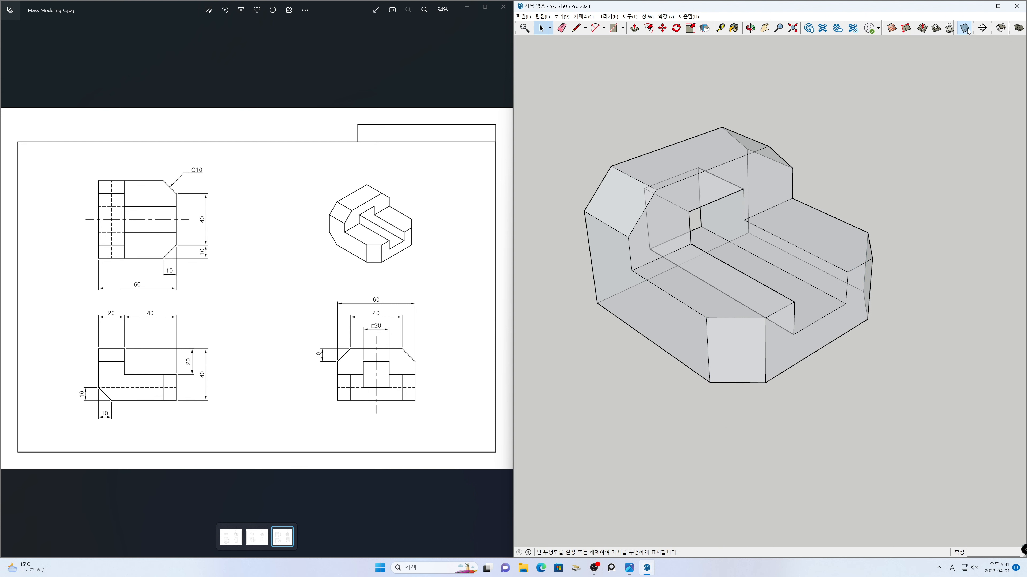
key("x")
Step: Copy the bottom edge of the block's back face 10 mm inward along the underside
left_click_drag(903, 424, 897, 303)
key("space")
mouse_move(897, 307)
middle_mouse_down()
mouse_move(636, 337)
mouse_move(756, 363)
mouse_move(692, 359)
mouse_move(946, 385)
mouse_move(720, 360)
mouse_move(776, 379)
mouse_move(764, 386)
middle_mouse_up()
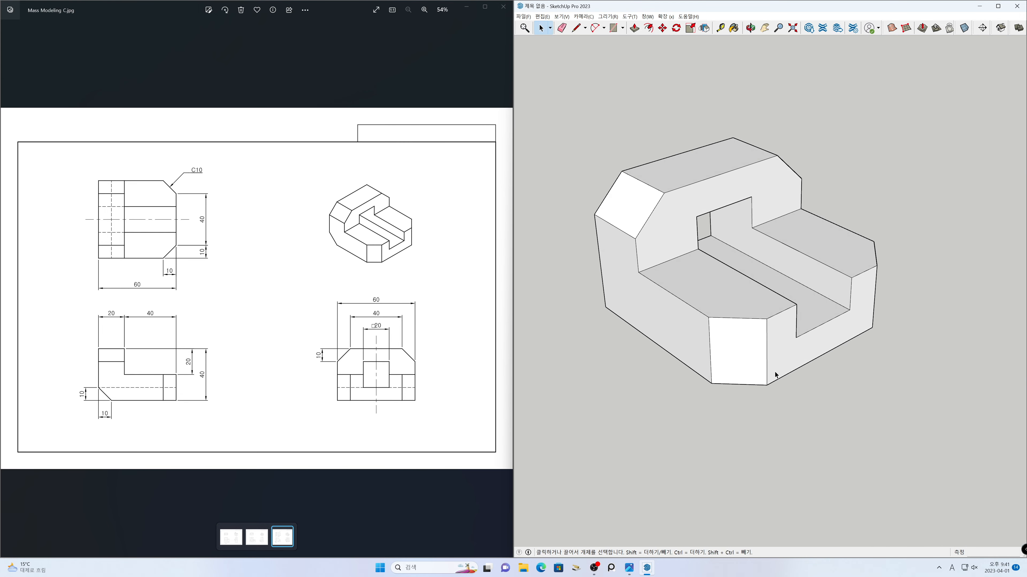
middle_click_drag(751, 349, 819, 396, "shift")
mouse_move(757, 400)
middle_mouse_down()
mouse_move(692, 389)
mouse_move(992, 367)
mouse_move(811, 373)
mouse_move(851, 332)
mouse_move(878, 211)
mouse_move(871, 302)
mouse_move(798, 324)
middle_mouse_up()
scroll(795, 324, "up", 2)
left_click(734, 311)
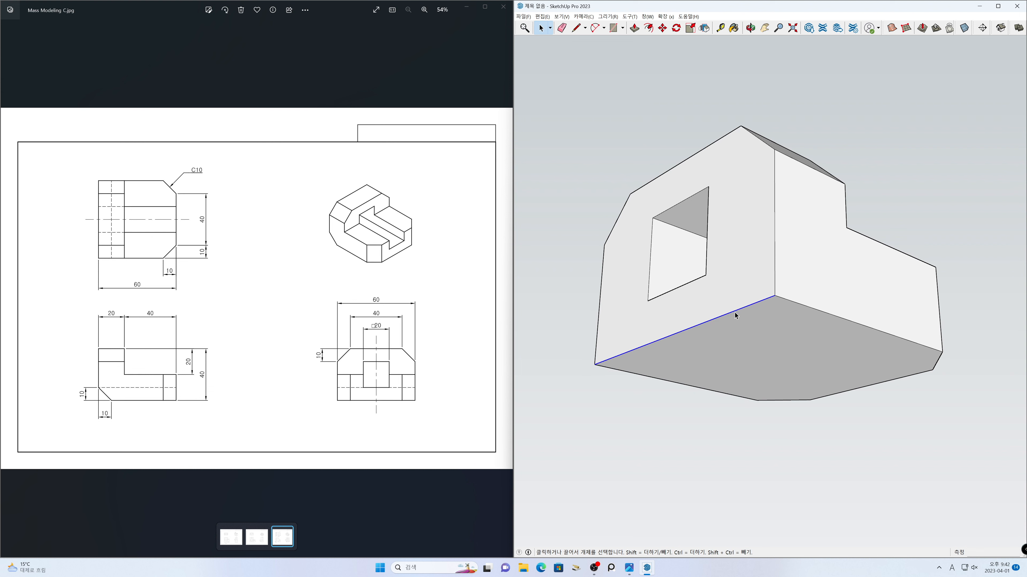
key("m")
left_click(675, 437)
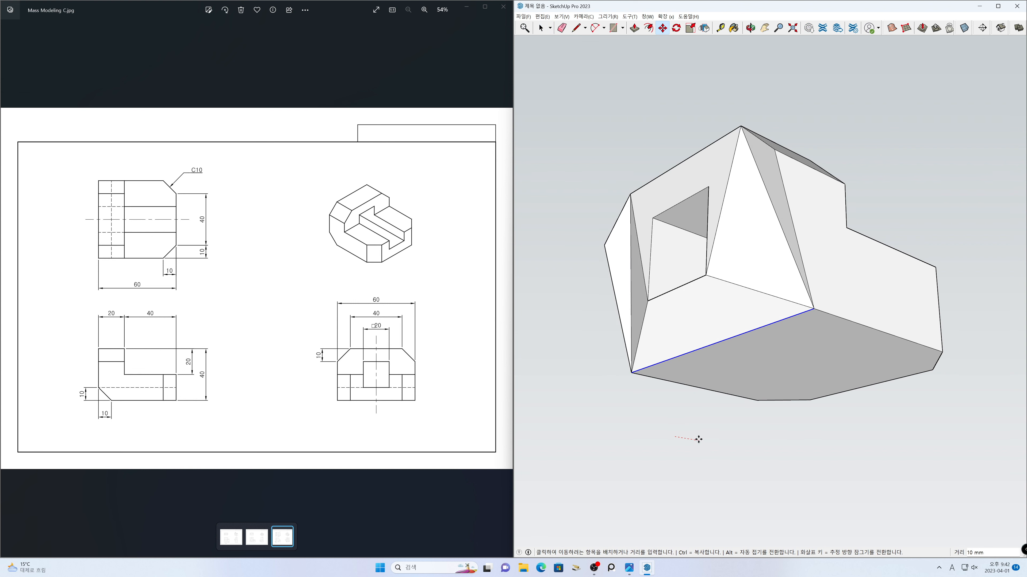
key("ctrl")
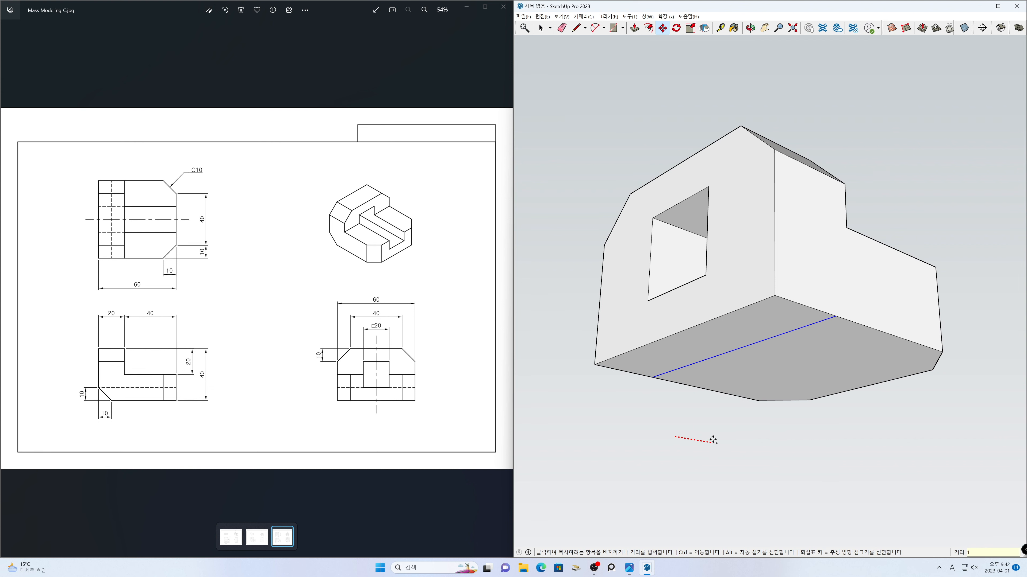
key("Return")
key("space")
left_click(713, 440)
Step: Move the outer bottom edge of the block's back face 10 mm straight up to chamfer the lower back edge
middle_click_drag(773, 423, 754, 472)
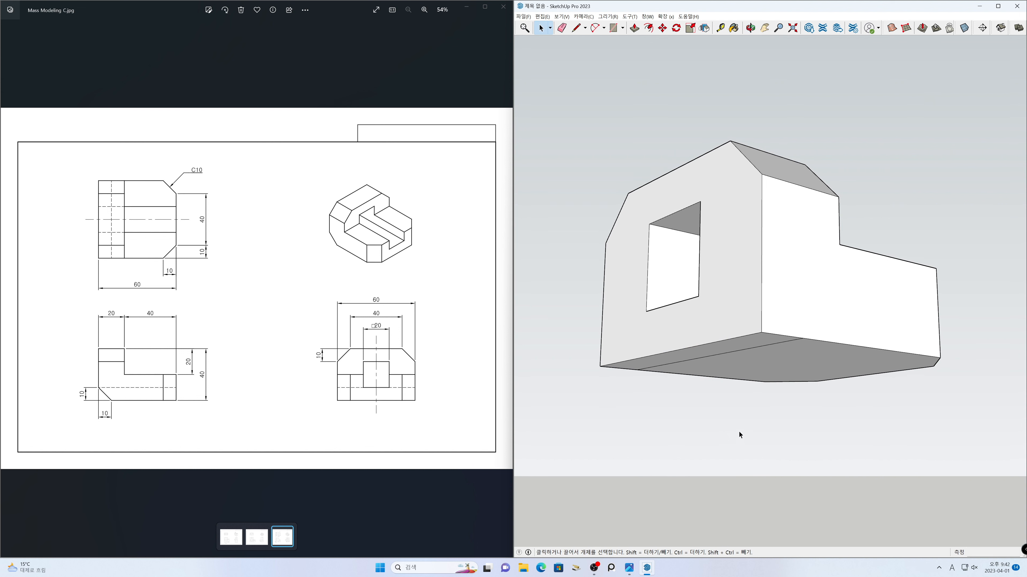
left_click(725, 340)
key("m")
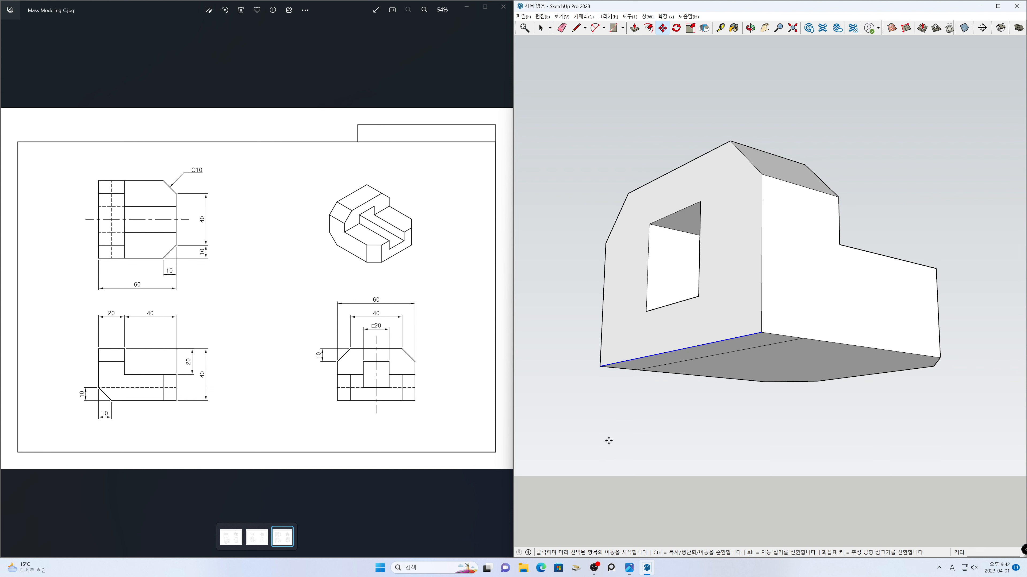
left_click(569, 441)
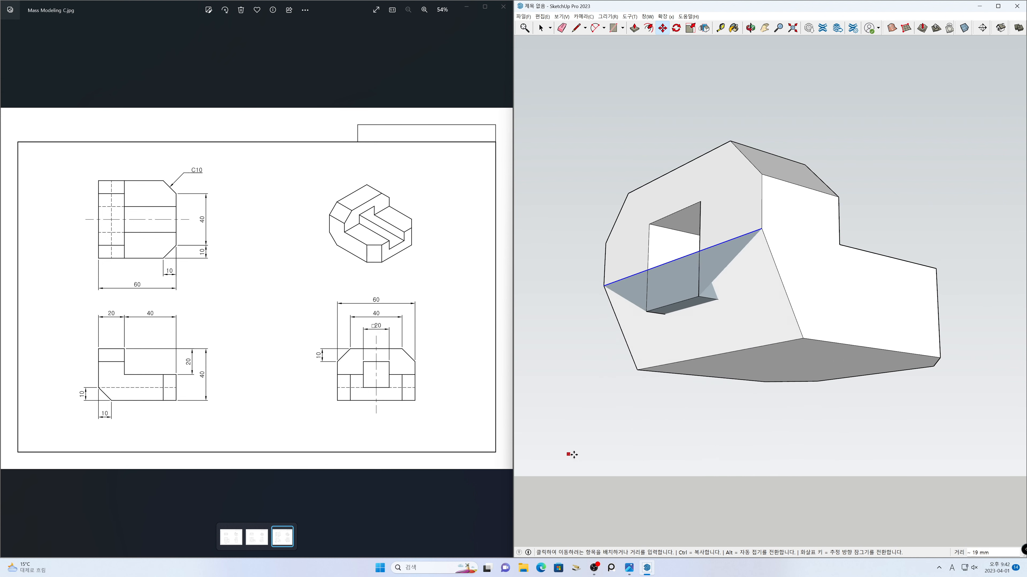
middle_click_drag(575, 450, 600, 555)
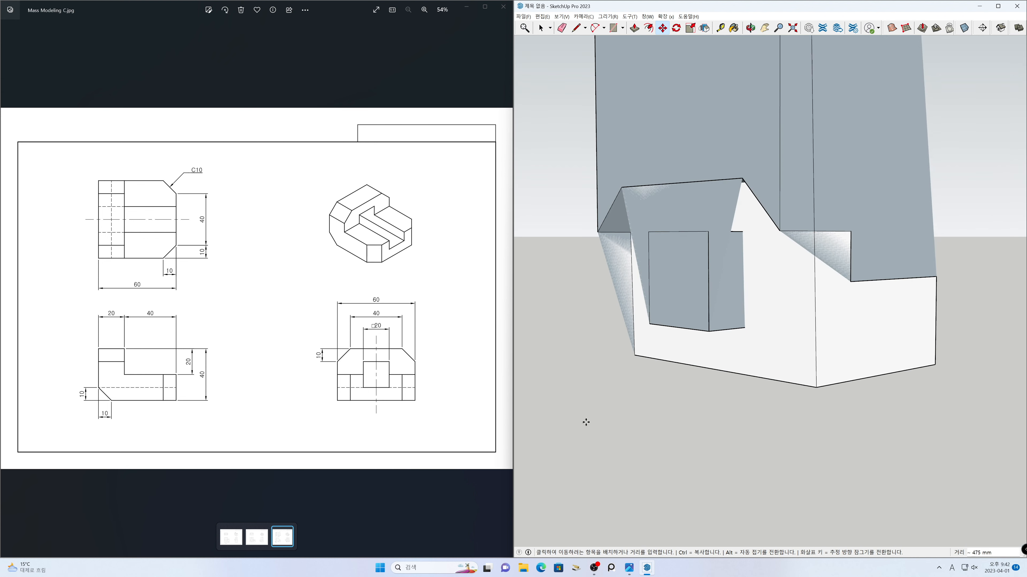
key("Escape")
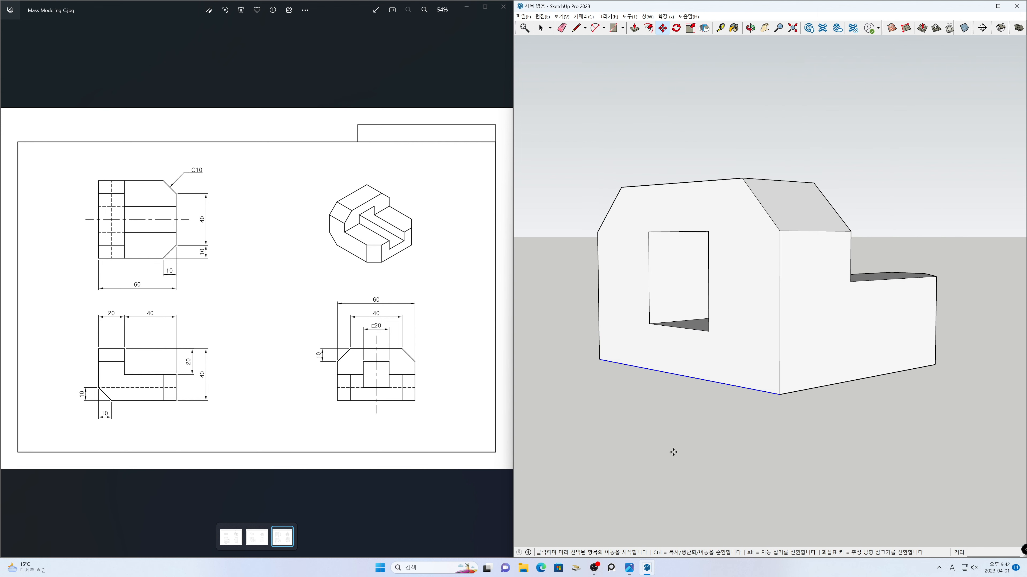
left_click(645, 470)
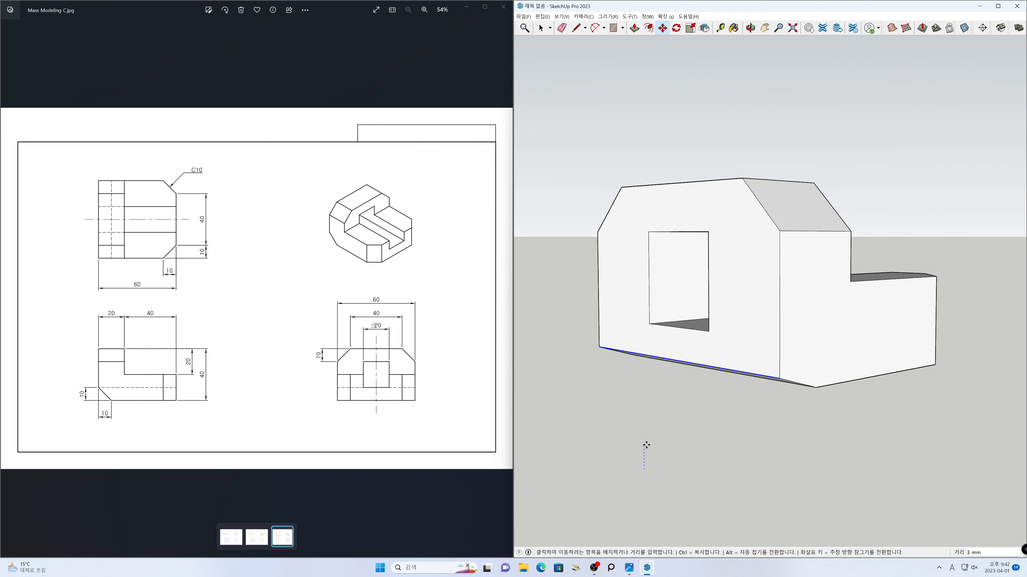
type("10")
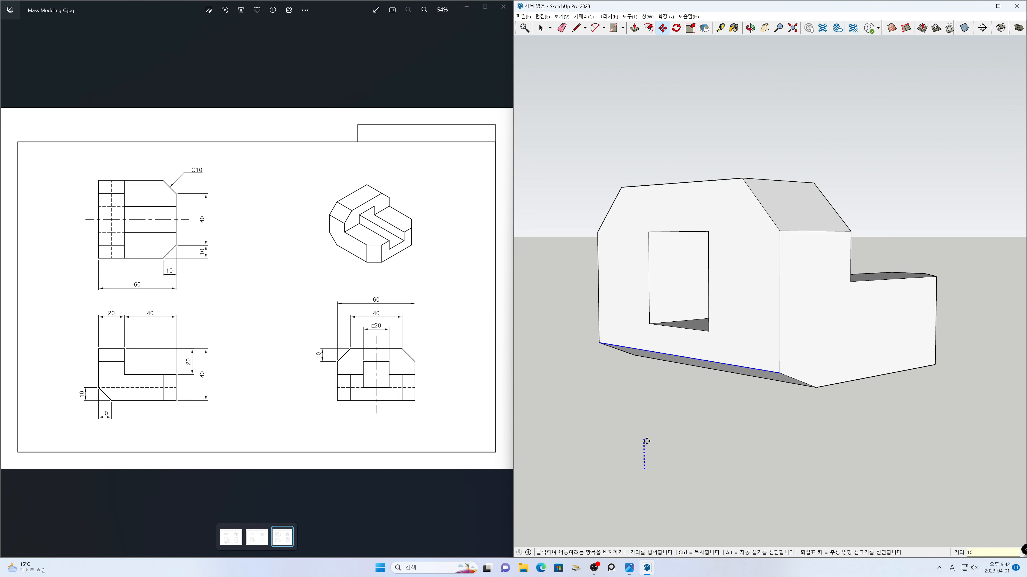
key("Return")
key("space")
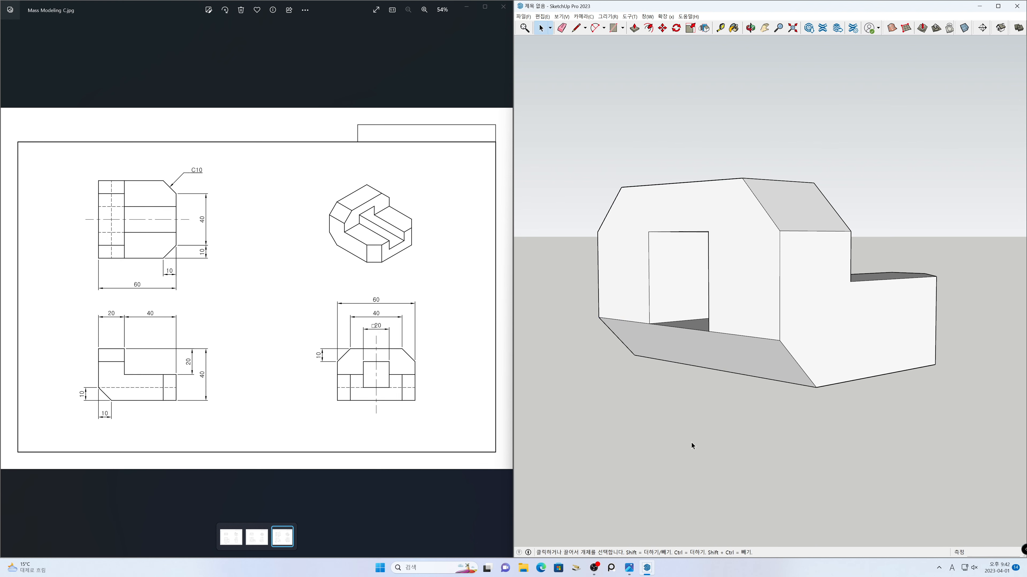
Step: Inspect the chamfered block in X-ray display from the grooved front side, and restore the opaque display
mouse_move(792, 446)
middle_mouse_down()
mouse_move(805, 477)
mouse_move(901, 488)
mouse_move(883, 192)
mouse_move(869, 350)
mouse_move(913, 422)
mouse_move(564, 450)
mouse_move(810, 464)
mouse_move(856, 411)
mouse_move(836, 406)
mouse_move(799, 430)
middle_mouse_up()
left_click(964, 28)
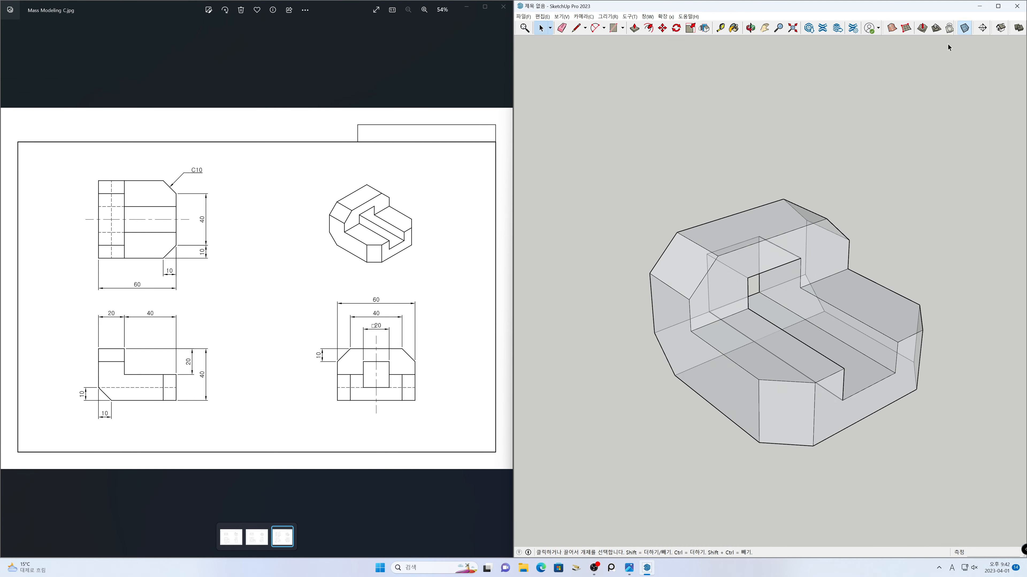
mouse_move(695, 367)
middle_mouse_down()
mouse_move(957, 313)
mouse_move(885, 385)
mouse_move(738, 394)
mouse_move(865, 439)
mouse_move(880, 340)
mouse_move(978, 317)
mouse_move(644, 268)
mouse_move(907, 278)
mouse_move(829, 438)
mouse_move(746, 418)
mouse_move(884, 385)
mouse_move(912, 390)
mouse_move(900, 397)
mouse_move(955, 388)
middle_mouse_up()
key("space")
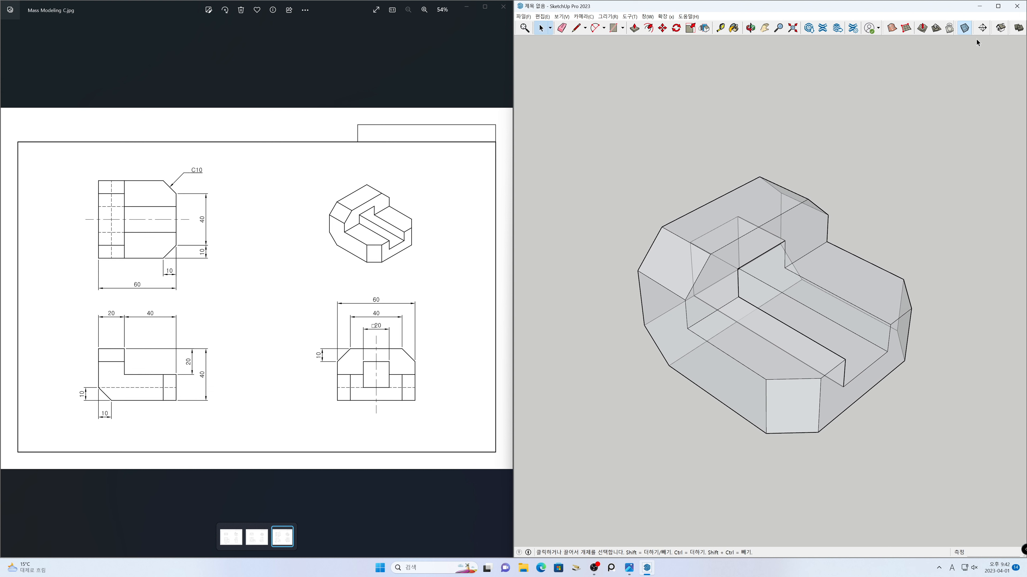
left_click(964, 28)
Step: Frame the block in an angled overview from the grooved front side and add four scenes of that view
mouse_move(853, 338)
middle_mouse_down("shift")
mouse_move(839, 335)
mouse_move(838, 320)
middle_mouse_up("shift")
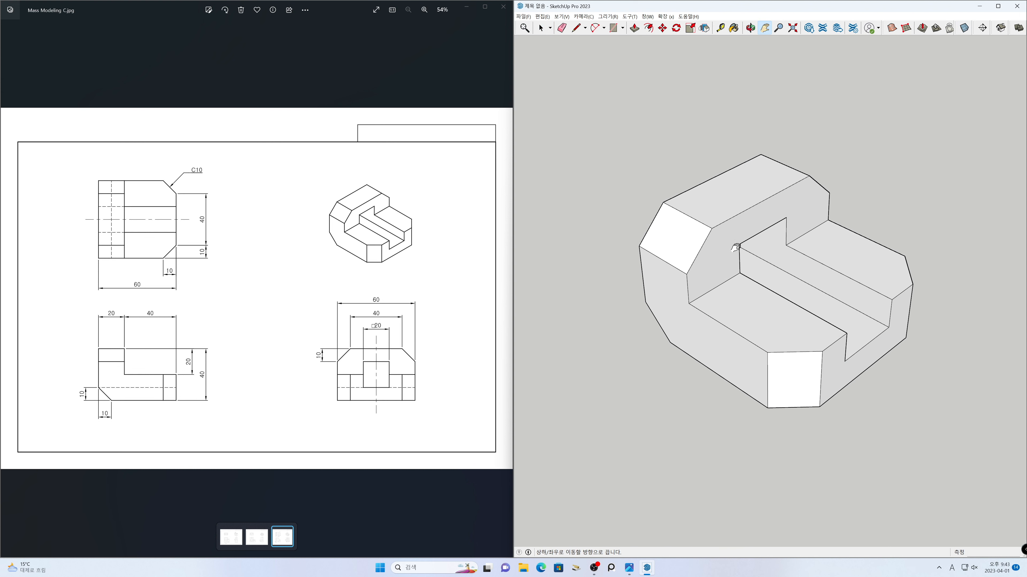
left_click(585, 16)
mouse_move(559, 18)
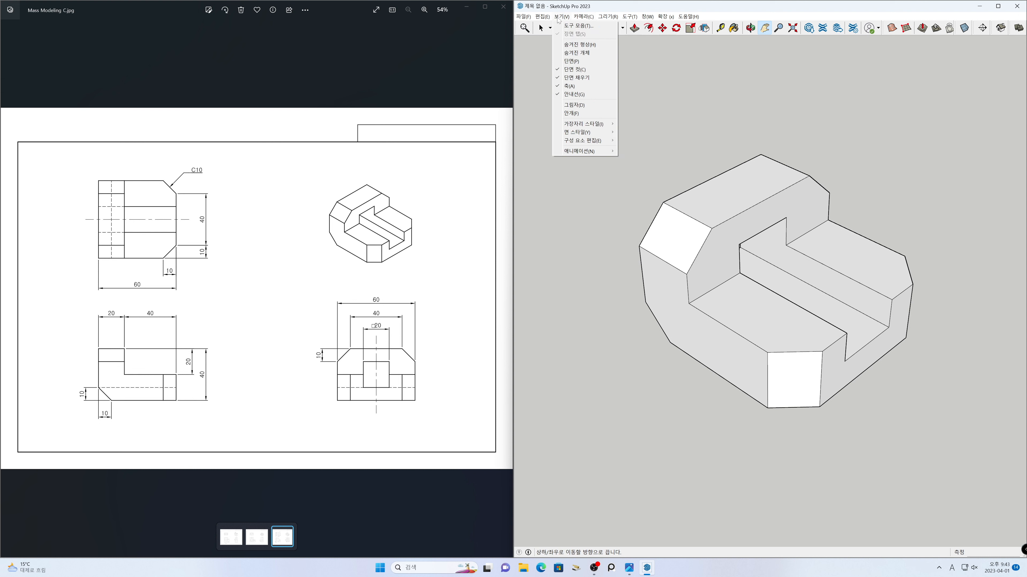
mouse_move(582, 151)
left_click(633, 152)
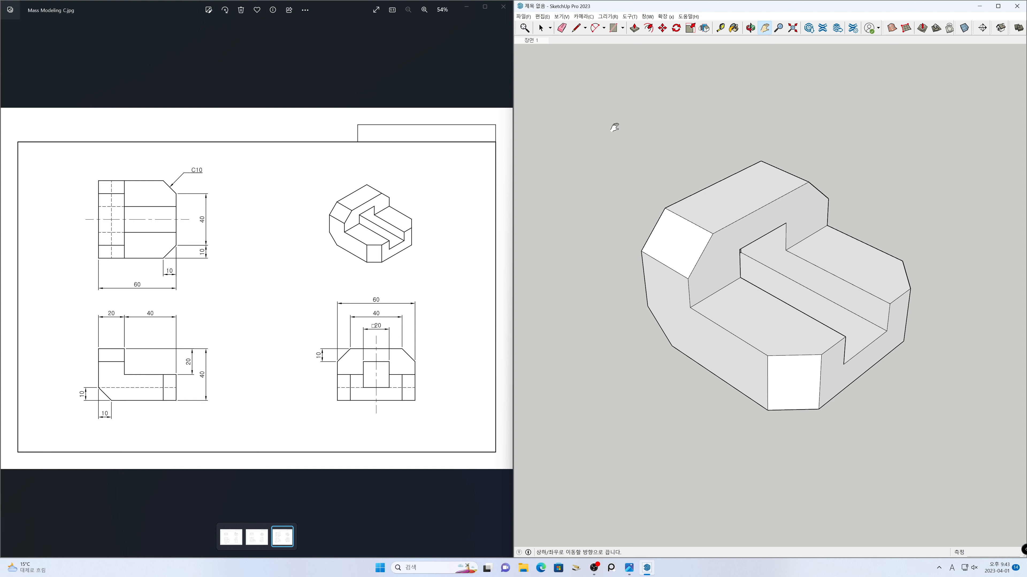
right_click(538, 44)
left_click(560, 62)
right_click(566, 41)
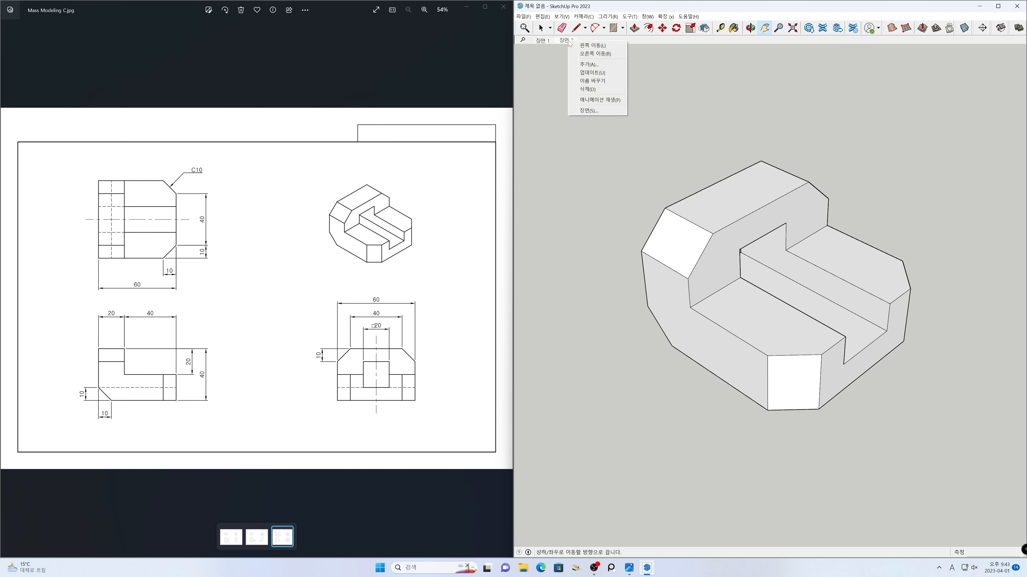
left_click(586, 64)
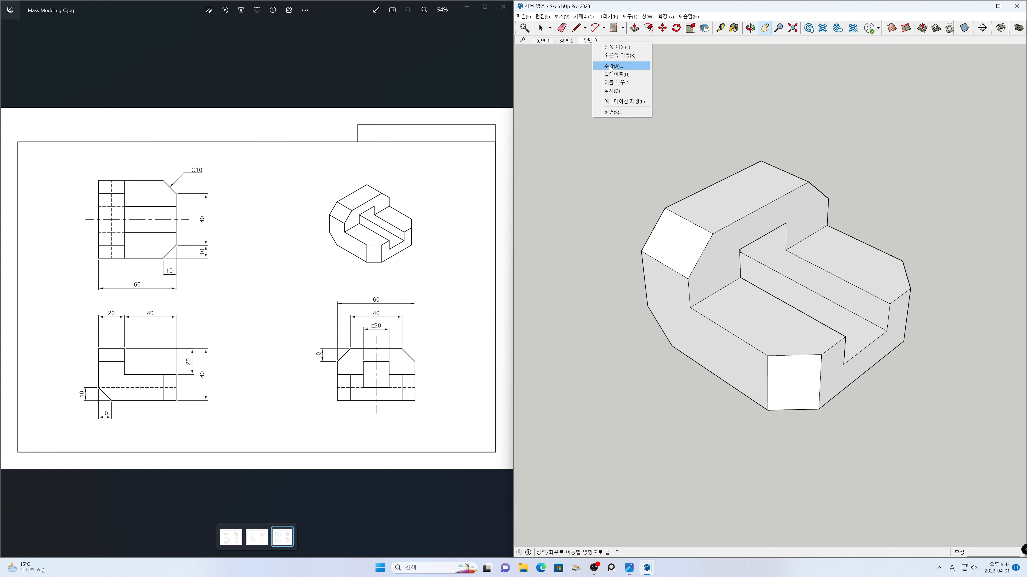
left_click(603, 64)
Step: Rename the first scene Top and the second scene Front
right_click(545, 41)
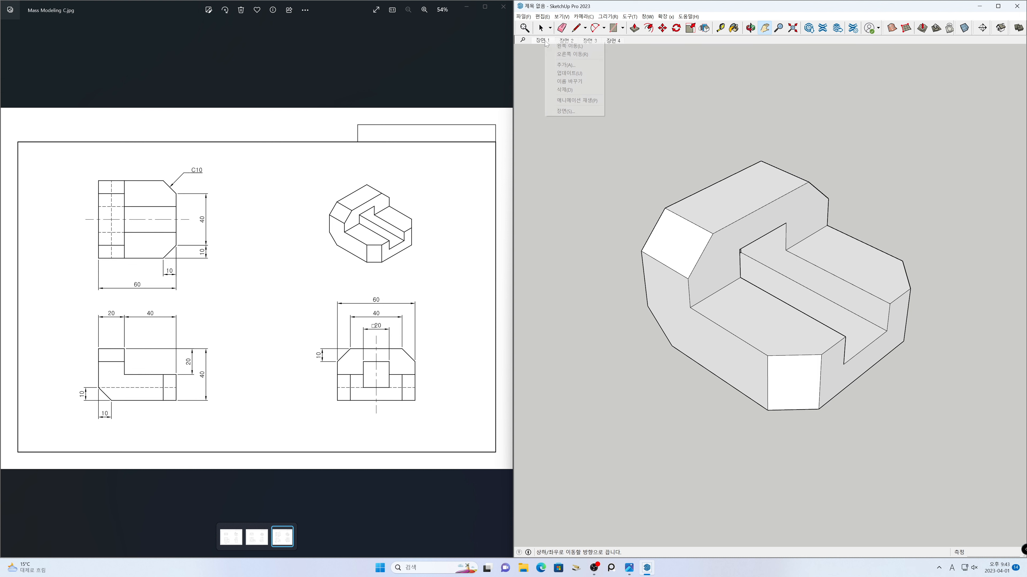
left_click(568, 81)
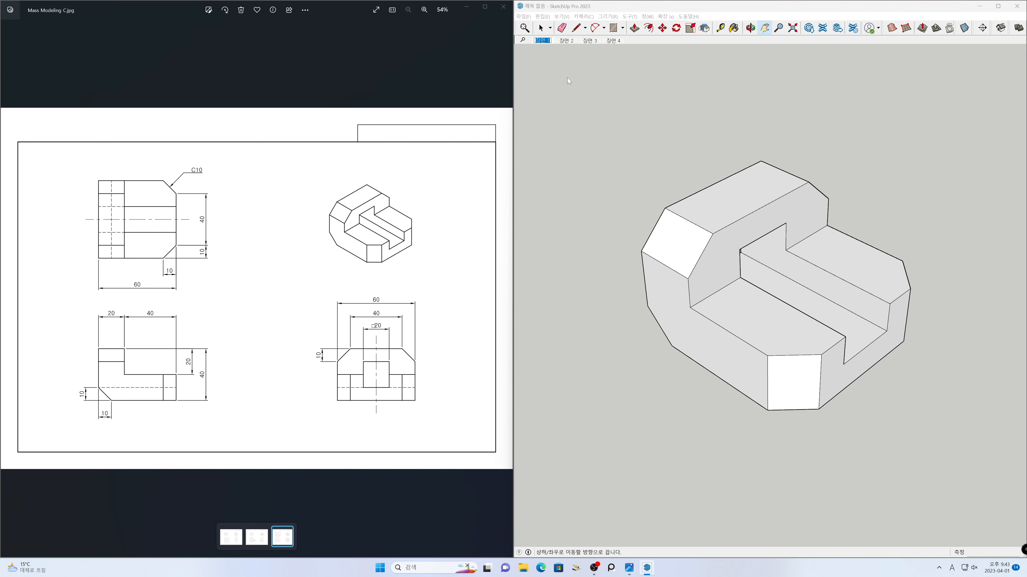
type("To")
key("Return")
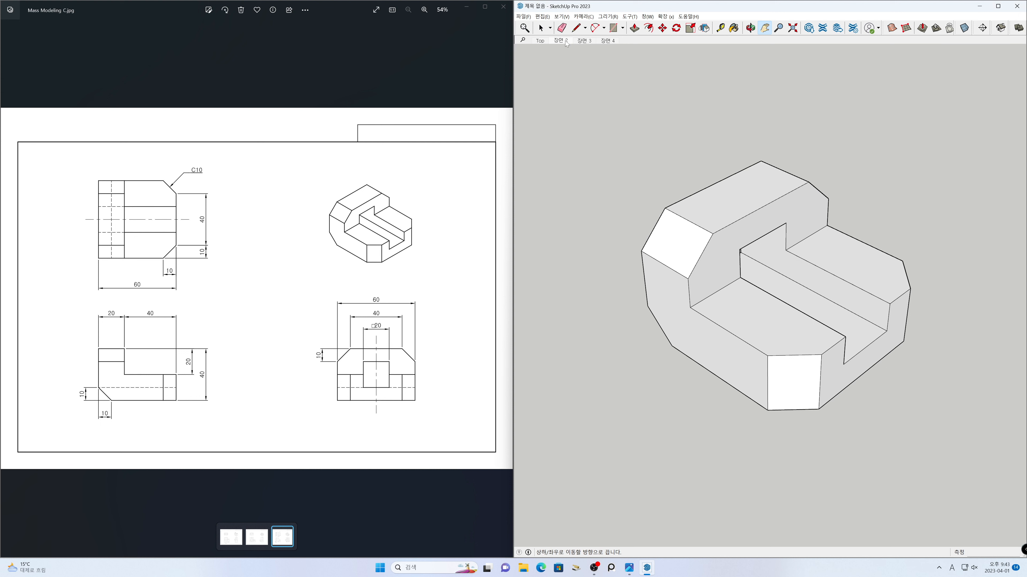
right_click(566, 40)
left_click(588, 82)
type("Front")
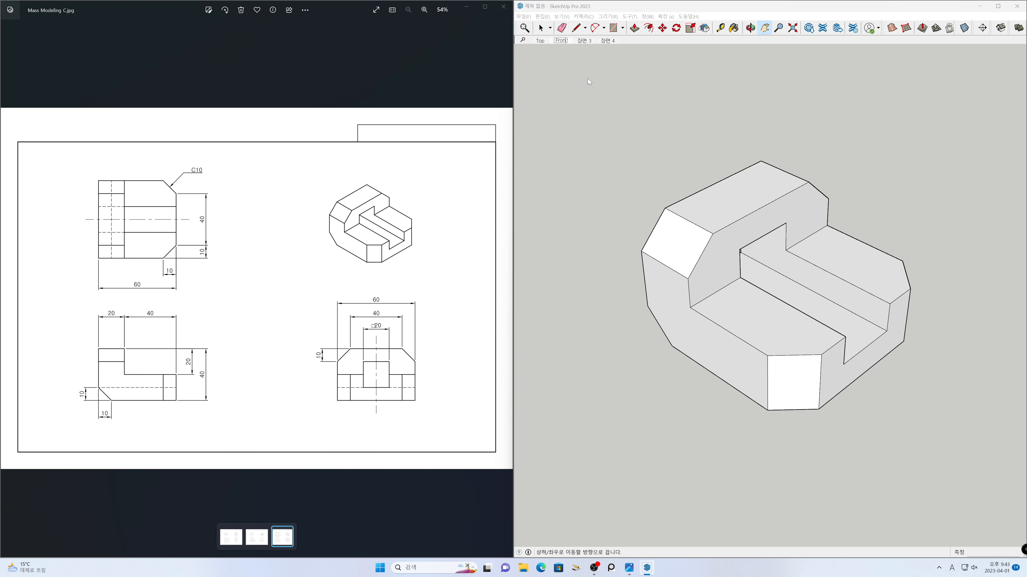
key("Return")
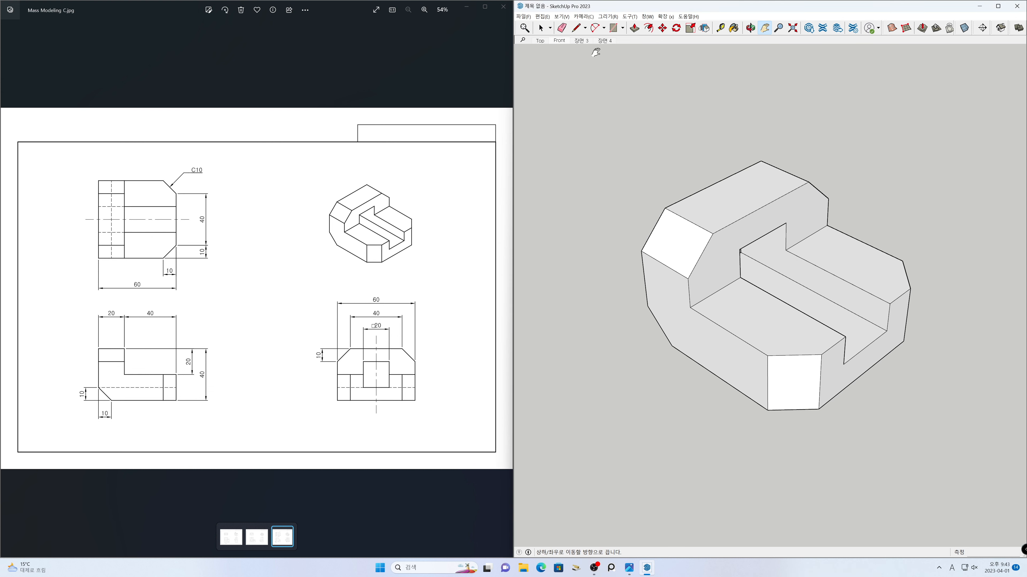
Step: Rename the third scene Right and the fourth scene Per
right_click(586, 42)
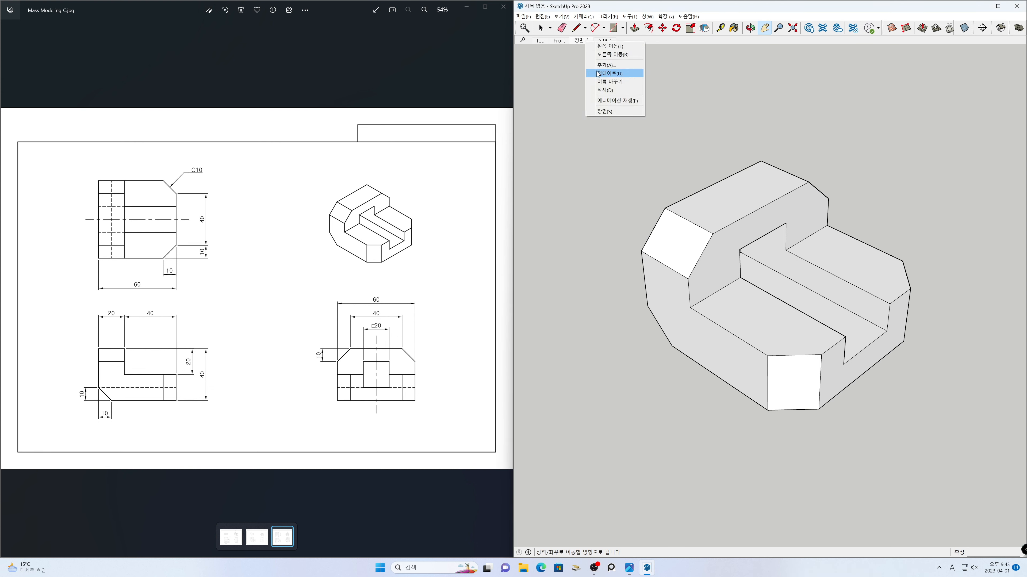
left_click(599, 83)
type("Right")
key("Return")
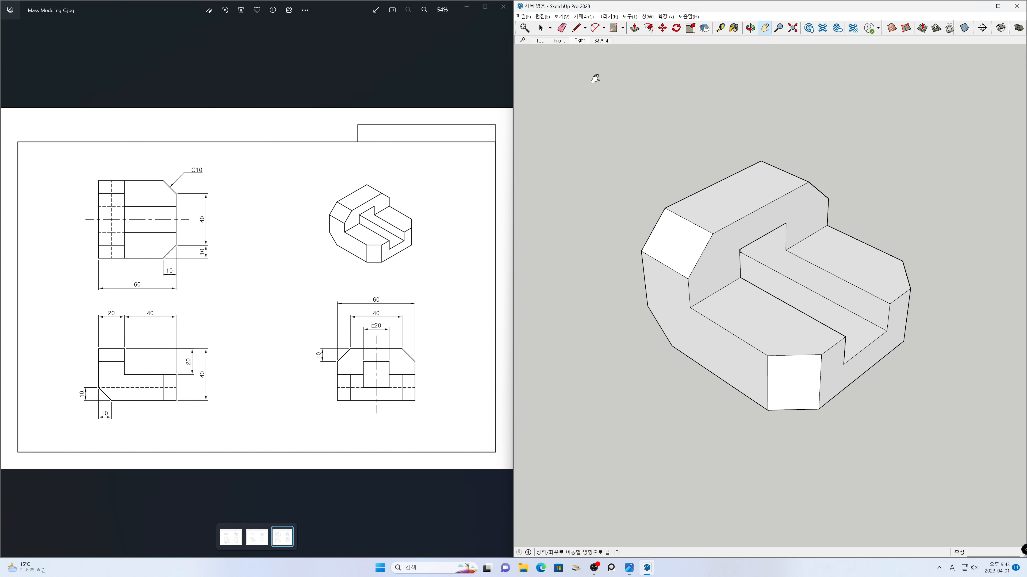
right_click(601, 42)
left_click(621, 82)
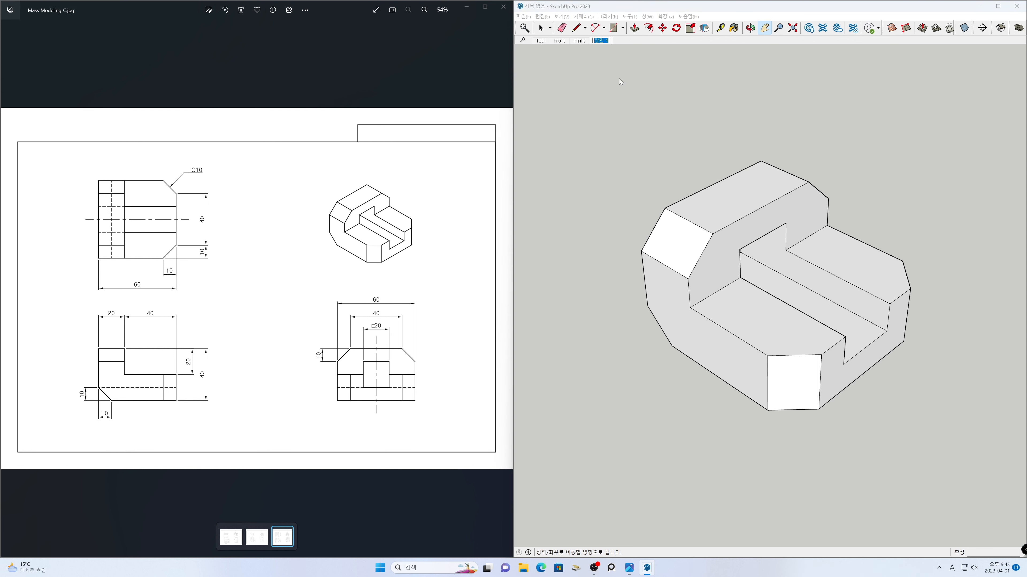
type("Per")
key("Return")
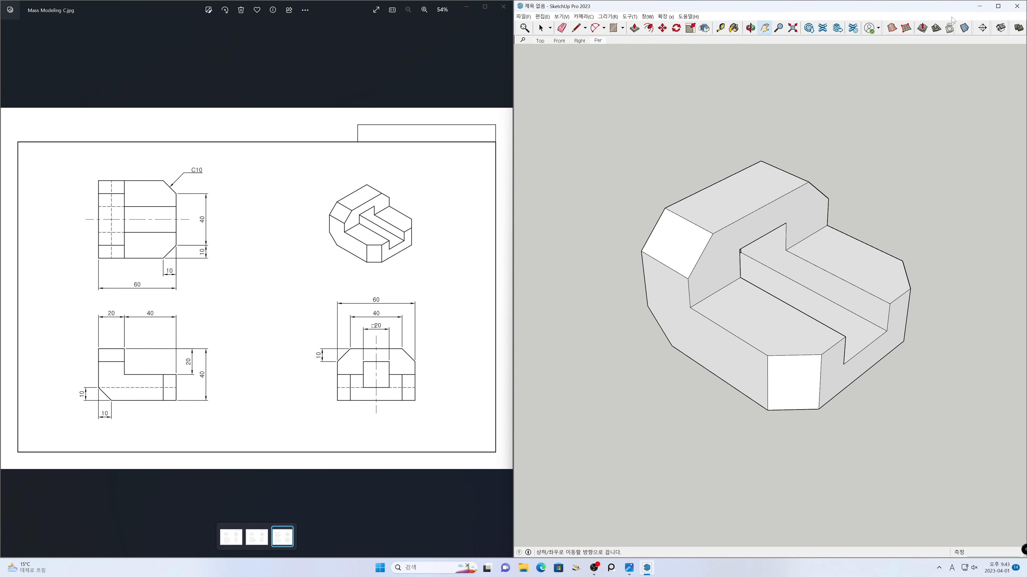
Step: Maximize the modeling window and, in the Top scene, switch to the standard top view with parallel projection
left_click(997, 6)
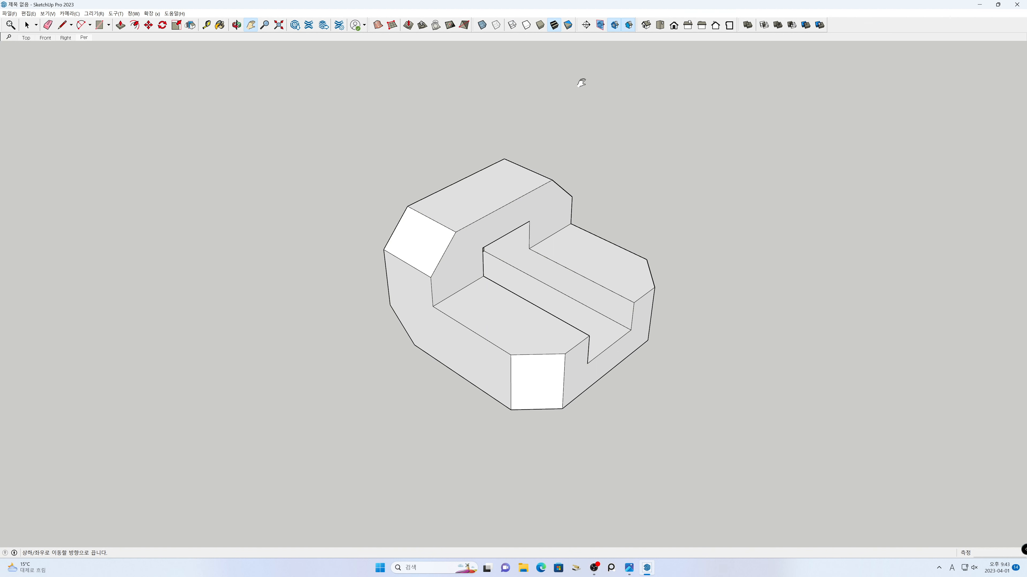
left_click(25, 40)
left_click(660, 25)
left_click(70, 13)
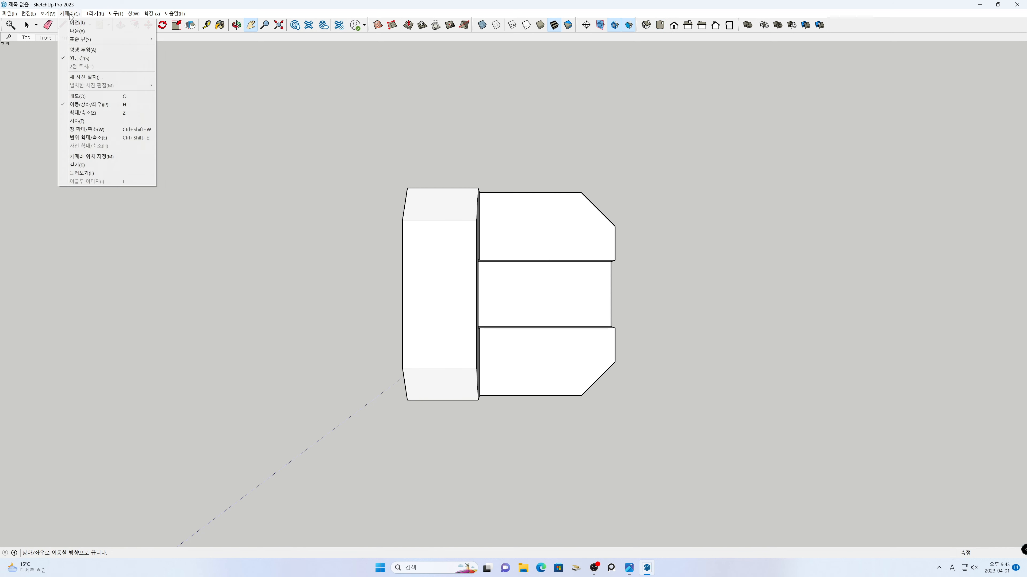
left_click(76, 51)
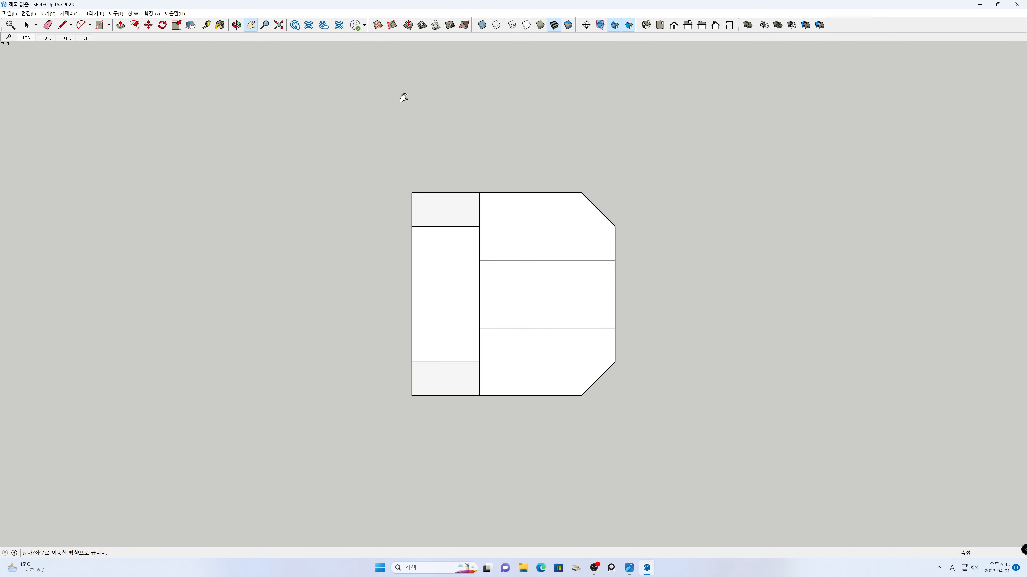
Step: Display hidden back edges as dashed lines and update the Top scene, saving the style change as a new style
left_click(496, 25)
right_click(32, 40)
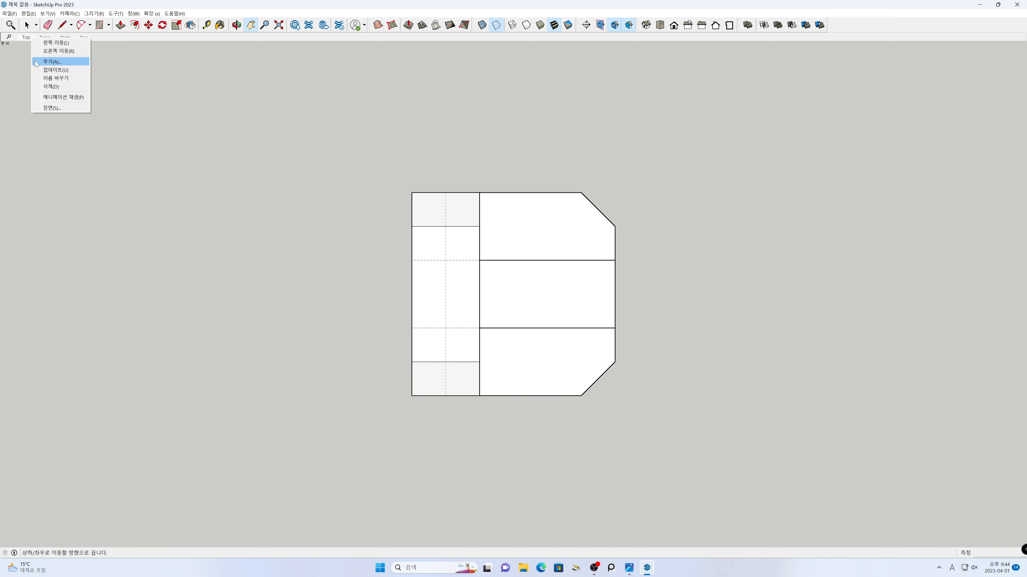
left_click(49, 70)
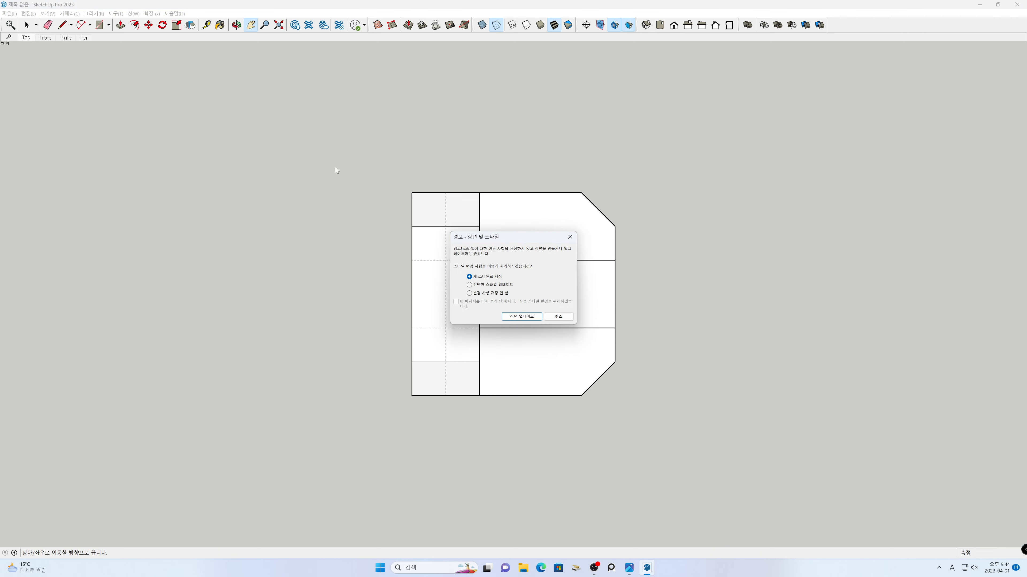
left_click(535, 318)
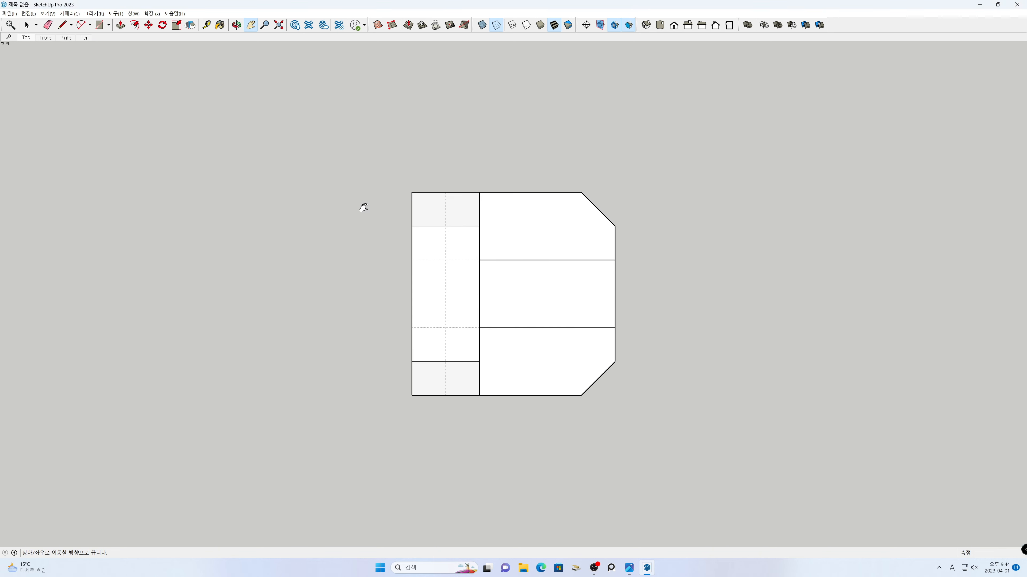
Step: In the Front scene, switch to the standard front view with parallel projection
left_click(47, 38)
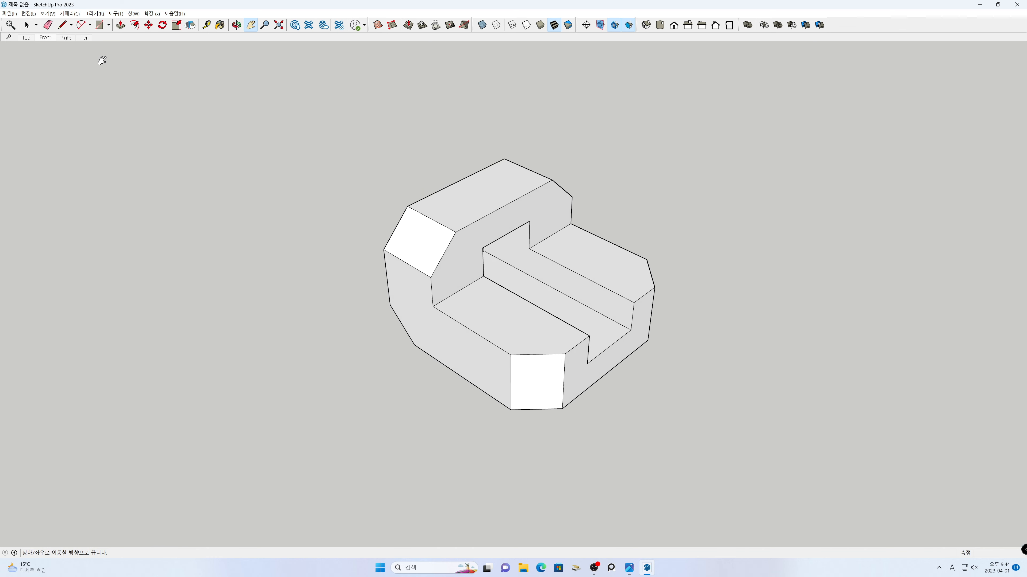
left_click(672, 30)
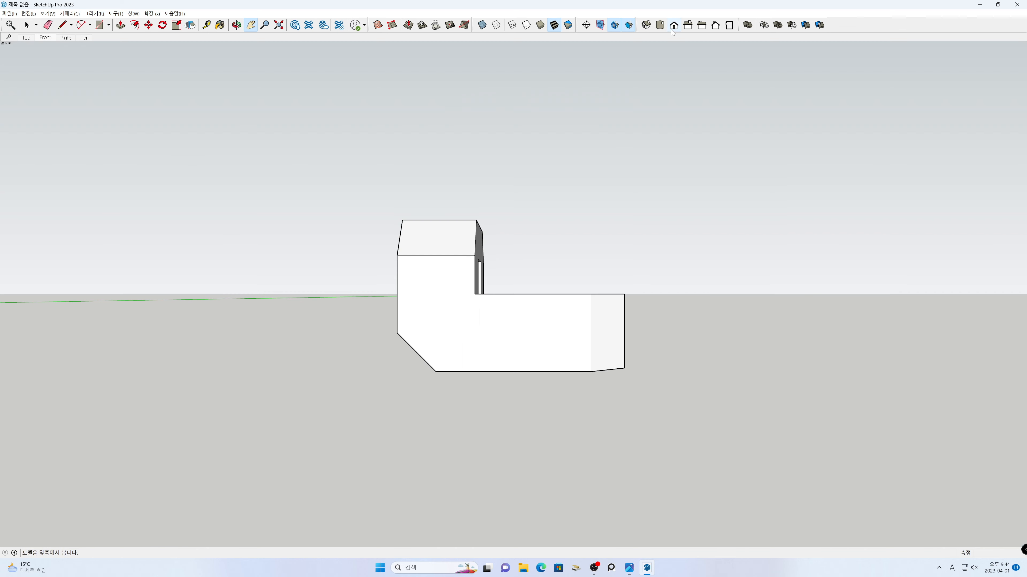
left_click(70, 13)
left_click(85, 50)
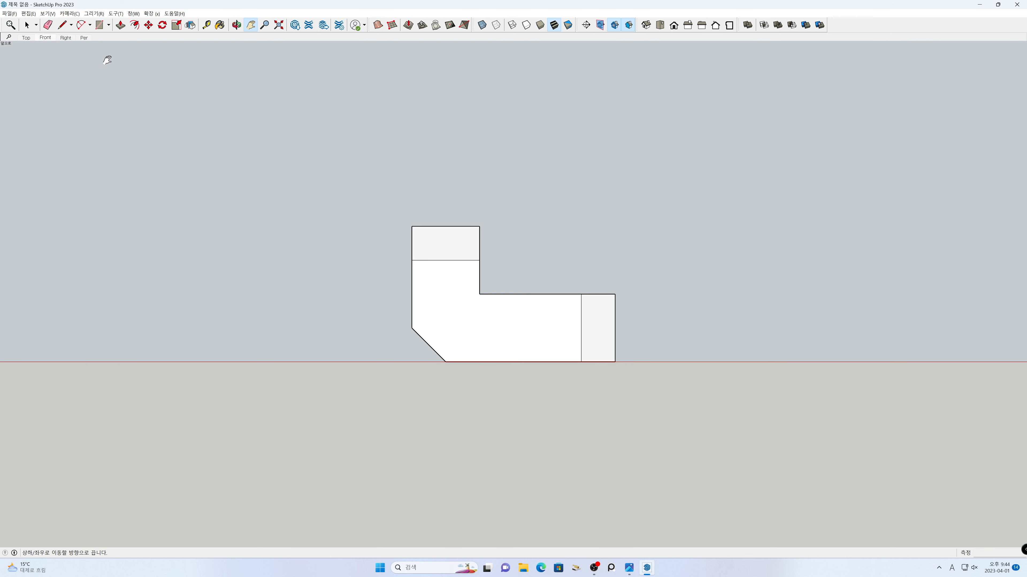
Step: Turn on dashed back edges and update the Front scene, saving the style change as a new style
left_click(496, 26)
right_click(40, 39)
left_click(56, 65)
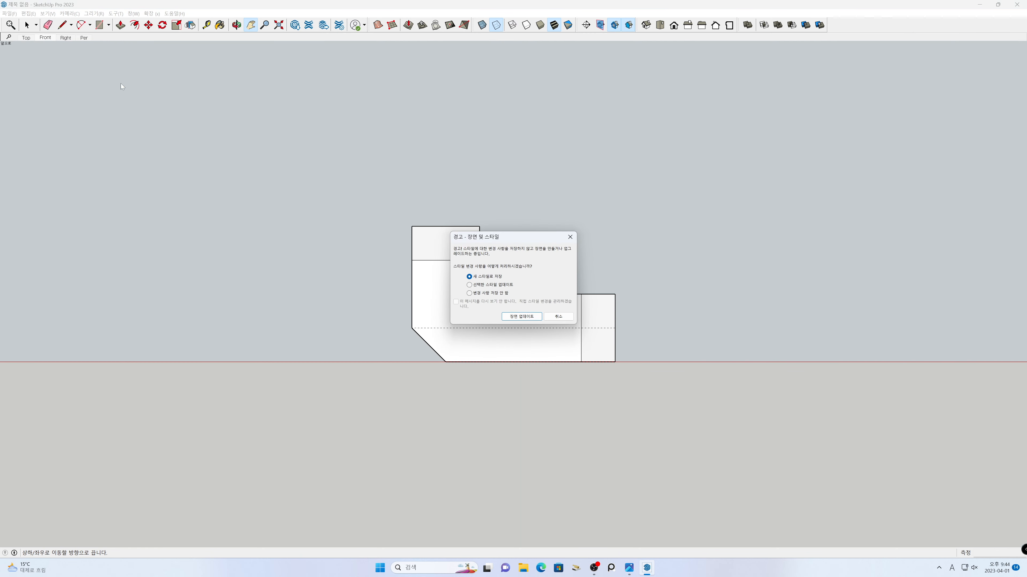
key("Return")
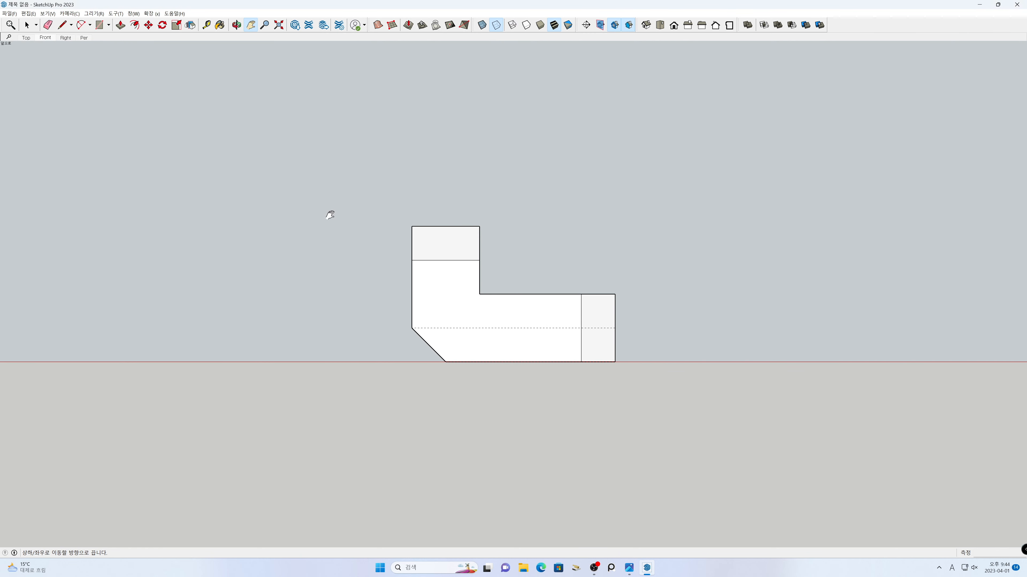
Step: In the Right scene, switch to the standard right view with parallel projection
left_click(72, 40)
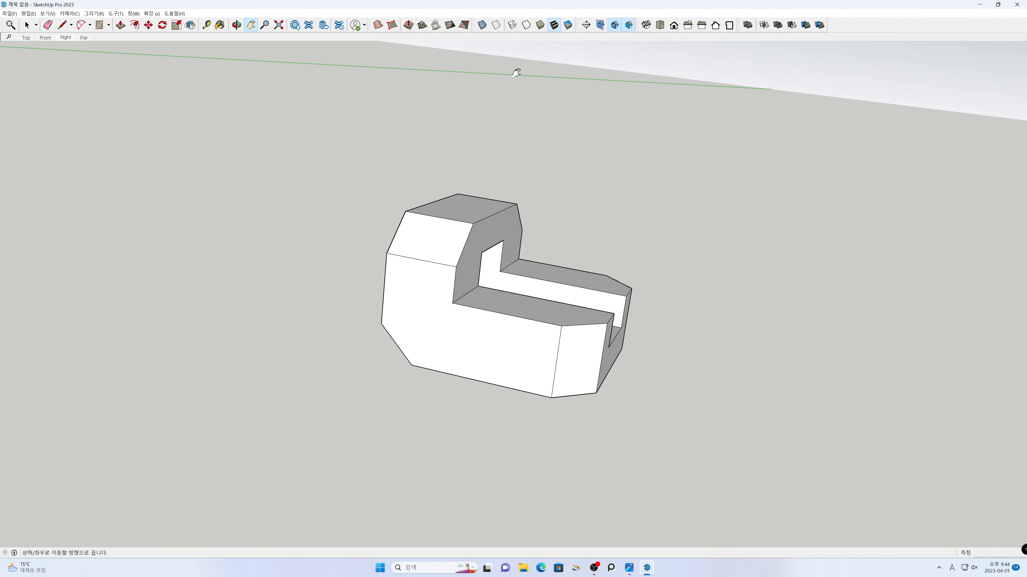
left_click(690, 28)
left_click(70, 13)
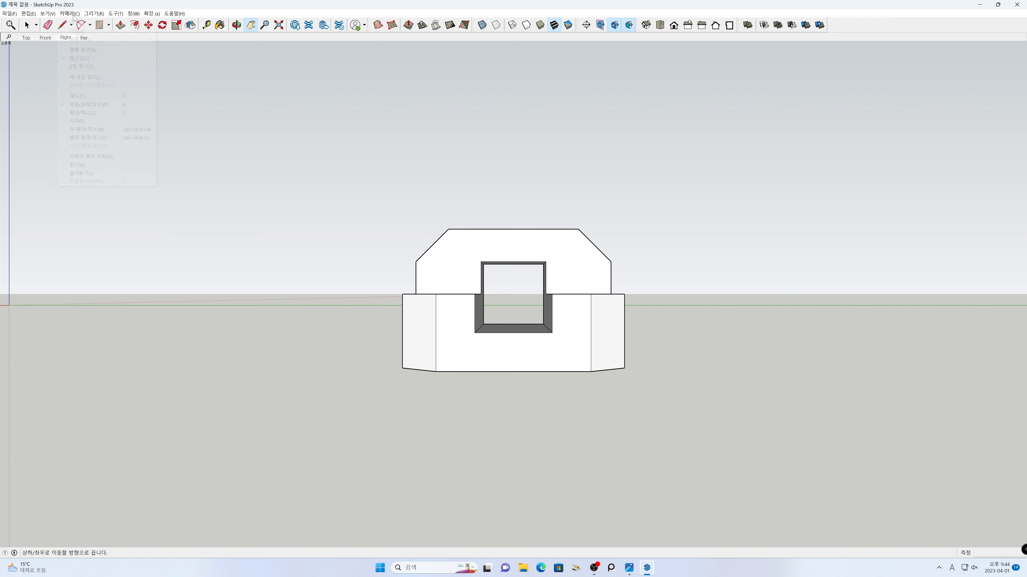
left_click(89, 49)
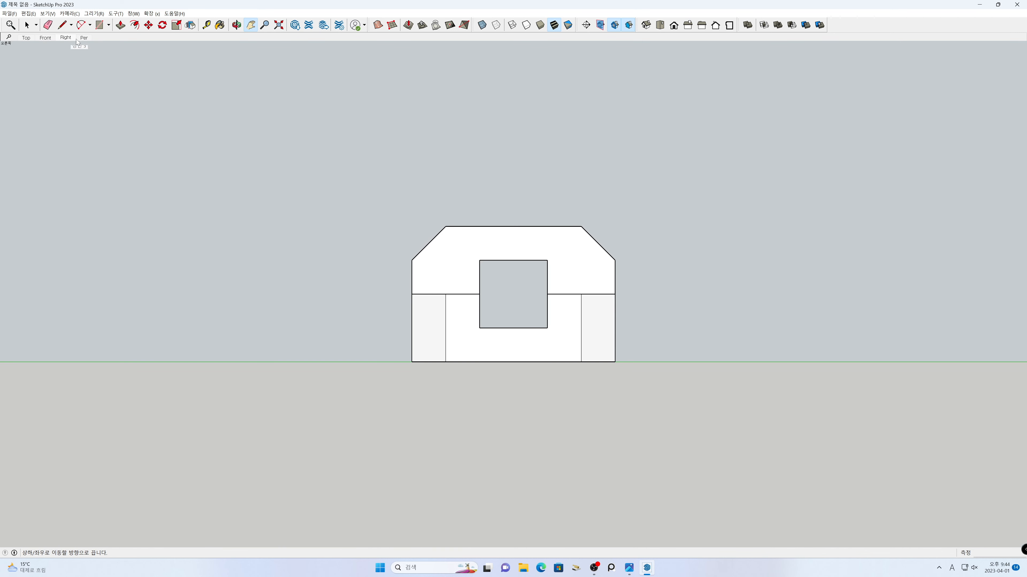
Step: Turn on dashed back edges and update the Right scene, saving the style change as a new style
left_click(496, 29)
right_click(67, 40)
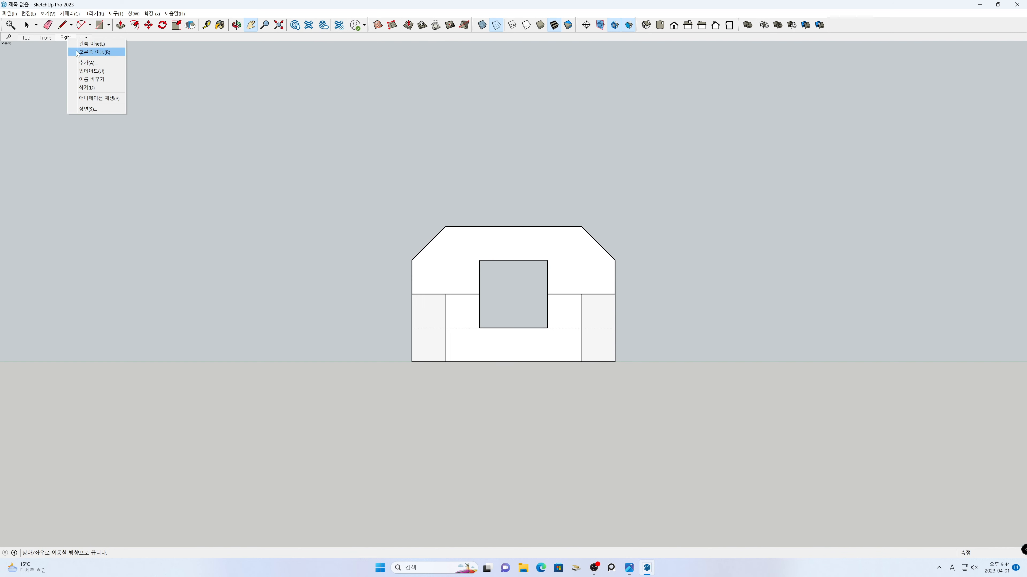
left_click(92, 71)
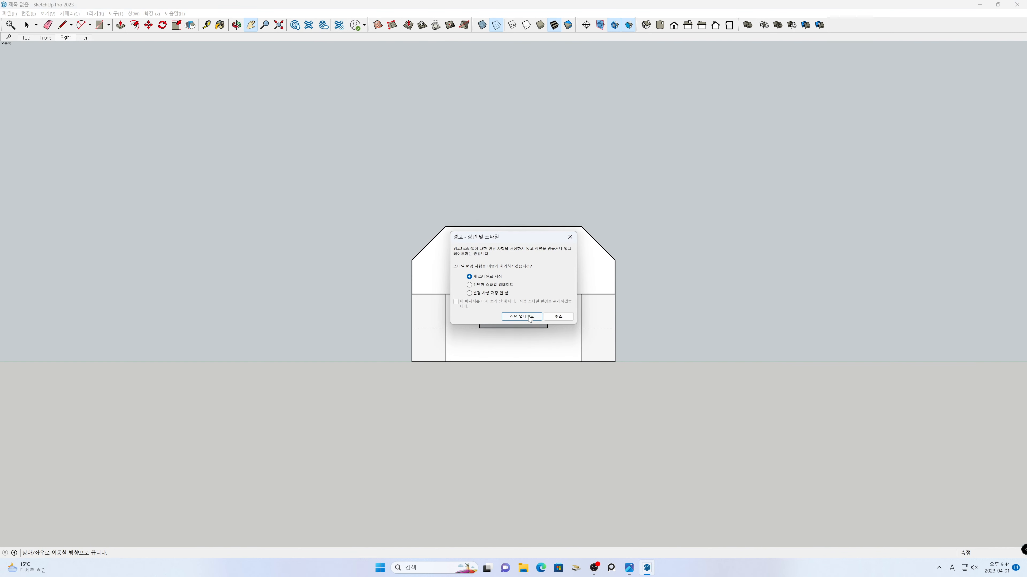
left_click(521, 317)
Step: Recall the Per scene and show the default tray with the materials
left_click(84, 38)
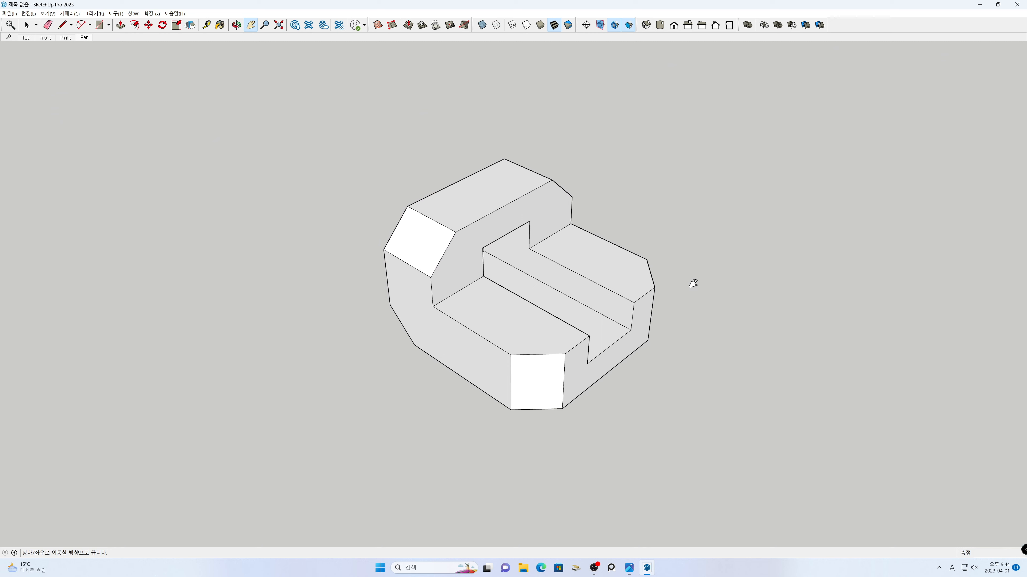
left_click(134, 13)
mouse_move(155, 22)
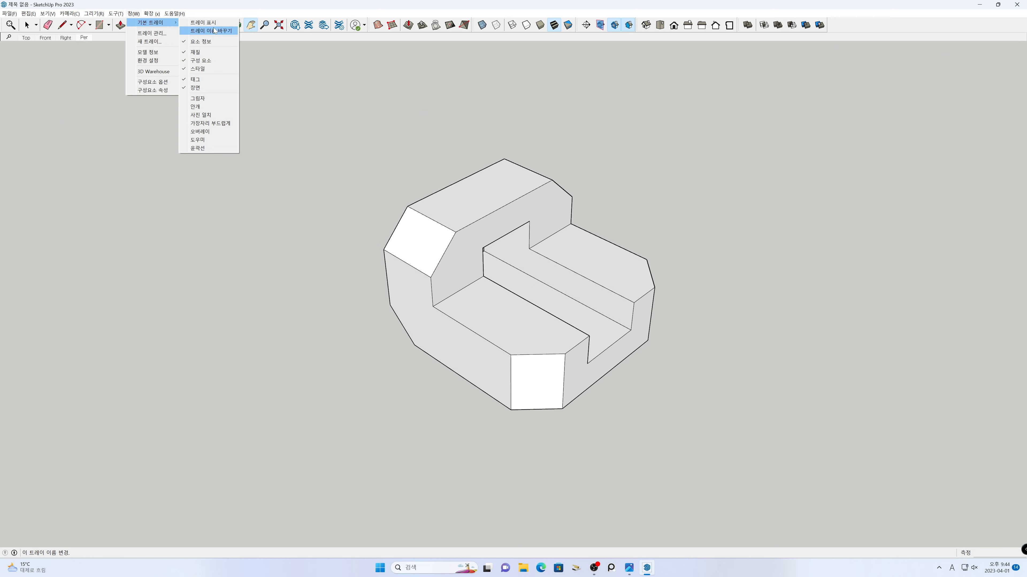
left_click(203, 22)
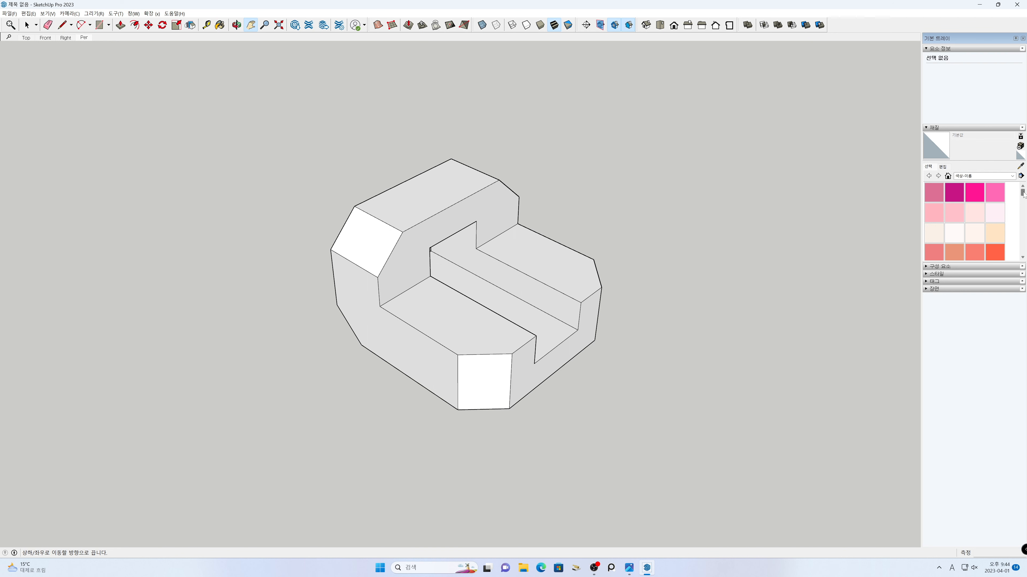
Step: Paint the block's vertical front end face, the upright step face and the back face red
left_click_drag(1023, 193, 1023, 197)
left_click(995, 232)
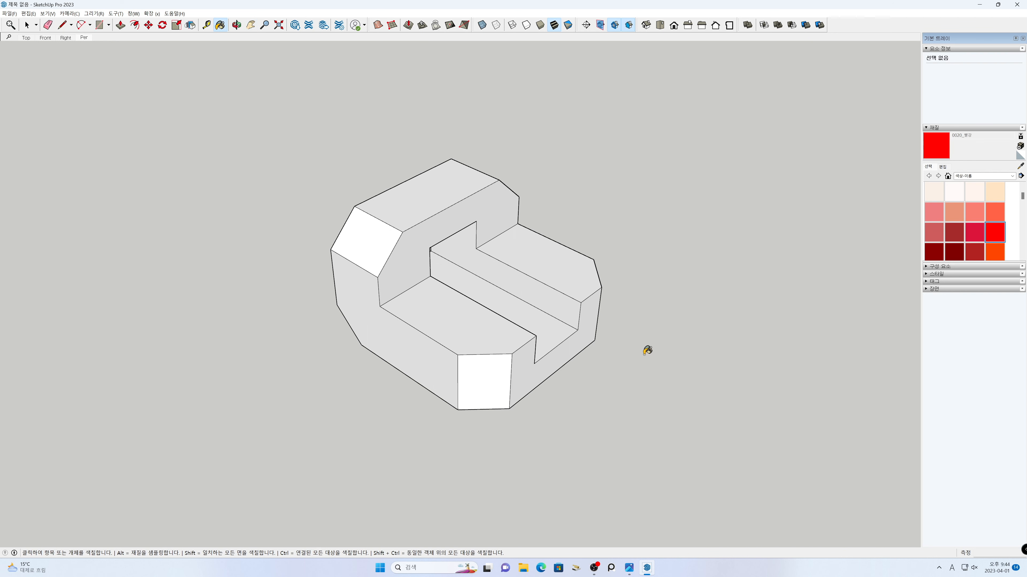
left_click(530, 370)
left_click(420, 267)
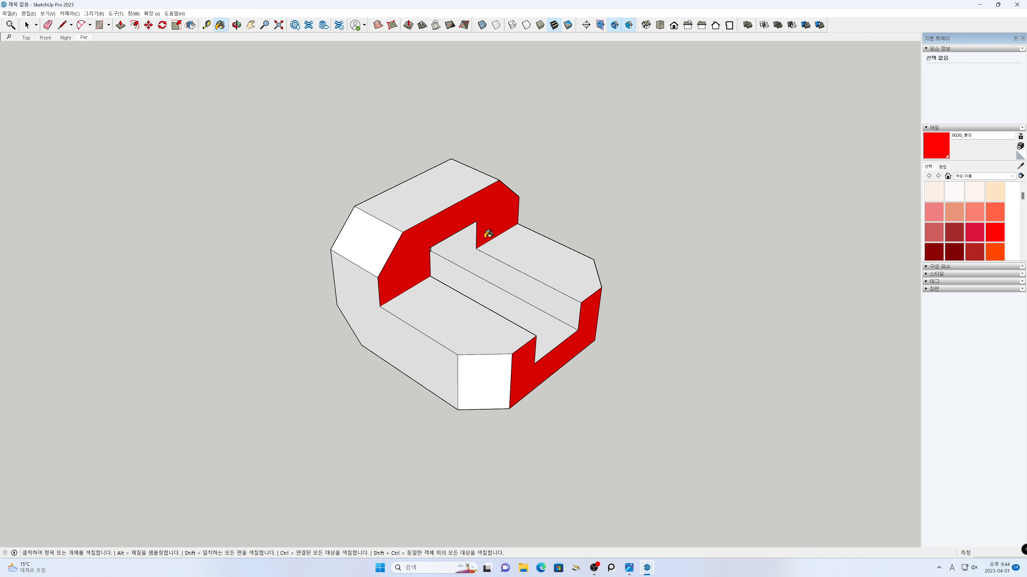
middle_click_drag(330, 378, 784, 332)
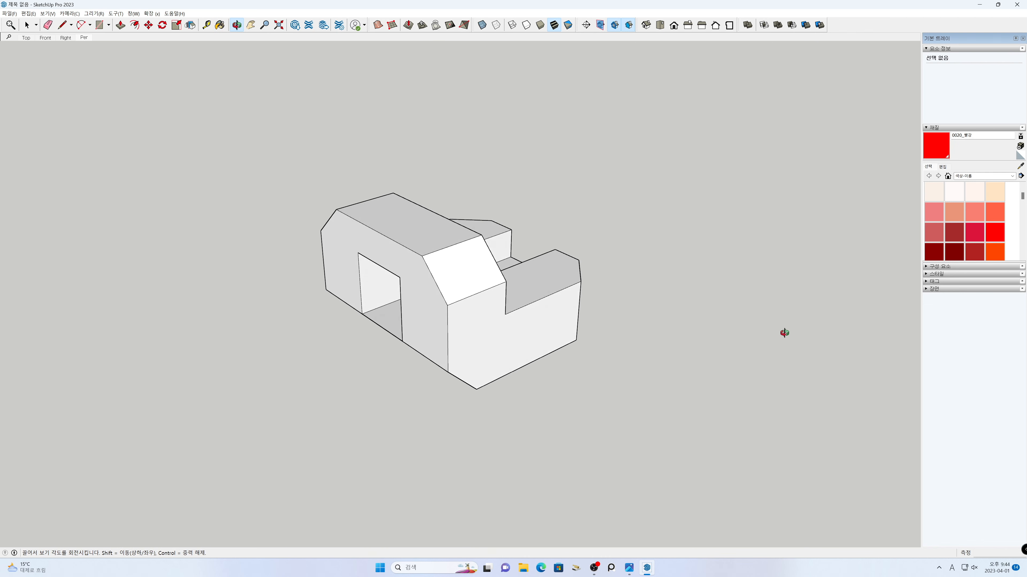
left_click(440, 325)
Step: Paint both outer side faces and both side walls of the groove yellow-green
middle_click_drag(711, 334, 194, 321)
middle_click_drag(613, 375, 621, 385)
key("b")
left_click_drag(1023, 196, 1023, 217)
left_click(993, 207)
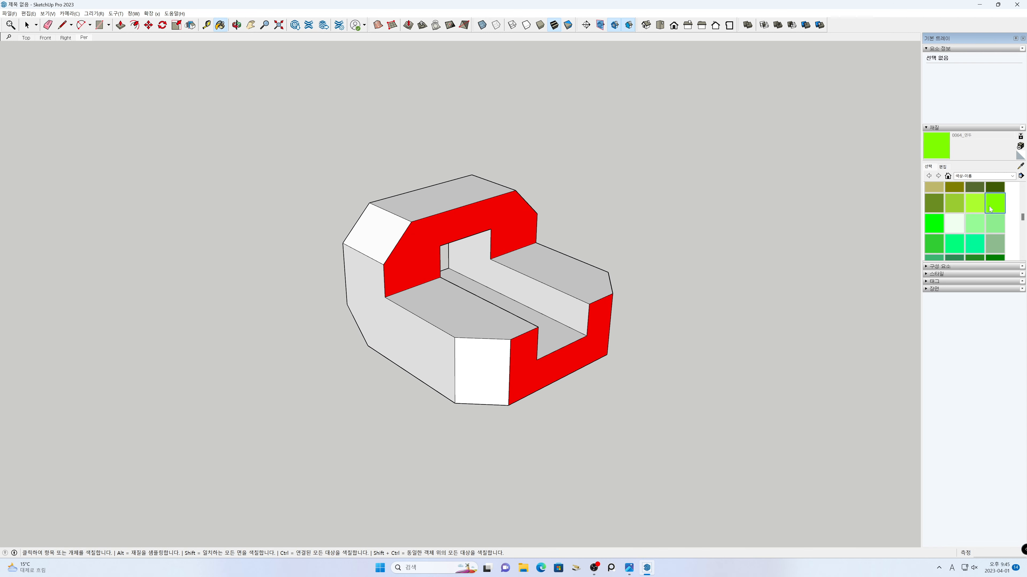
left_click(409, 349)
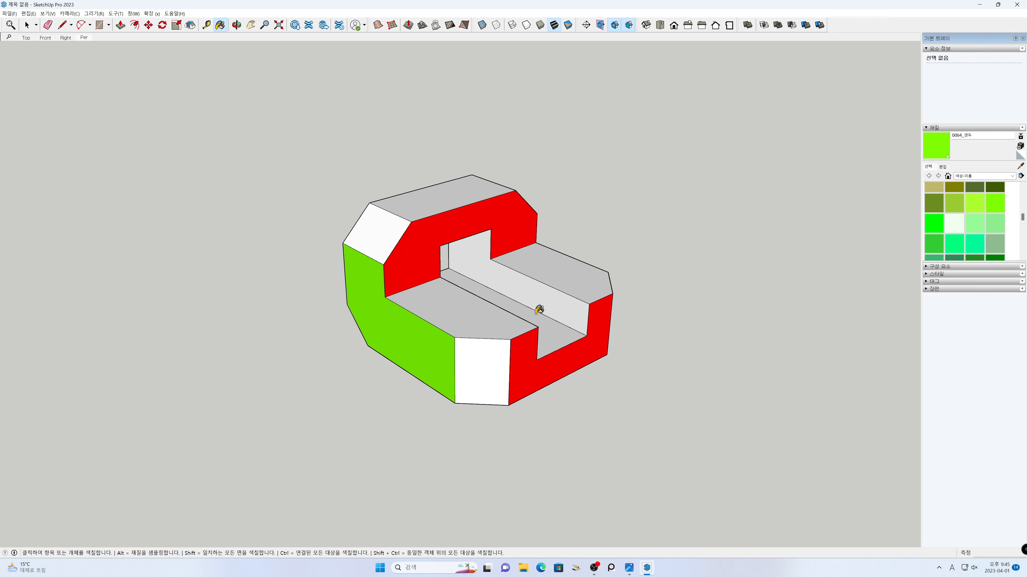
left_click(546, 307)
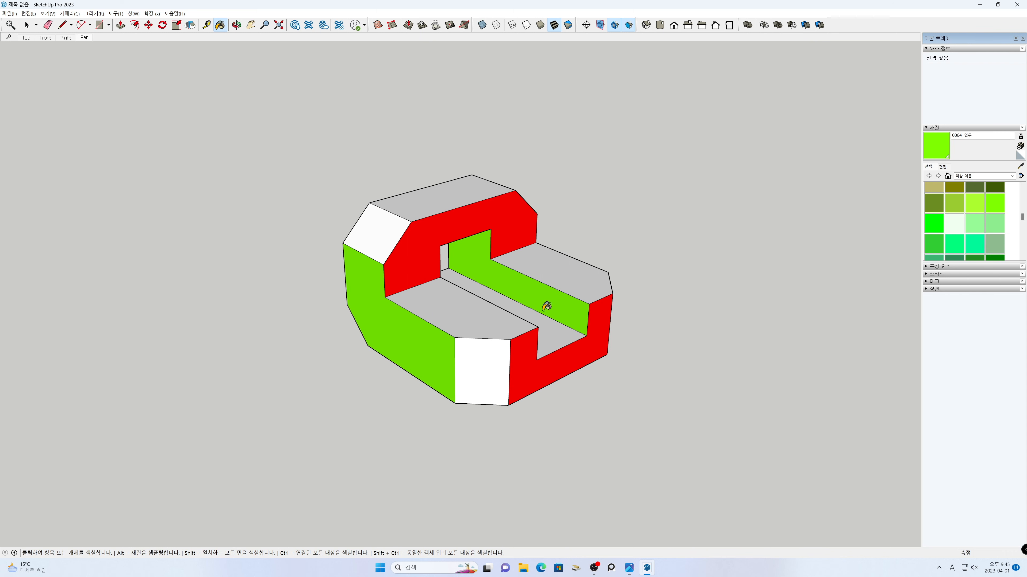
middle_click_drag(643, 324, 211, 310)
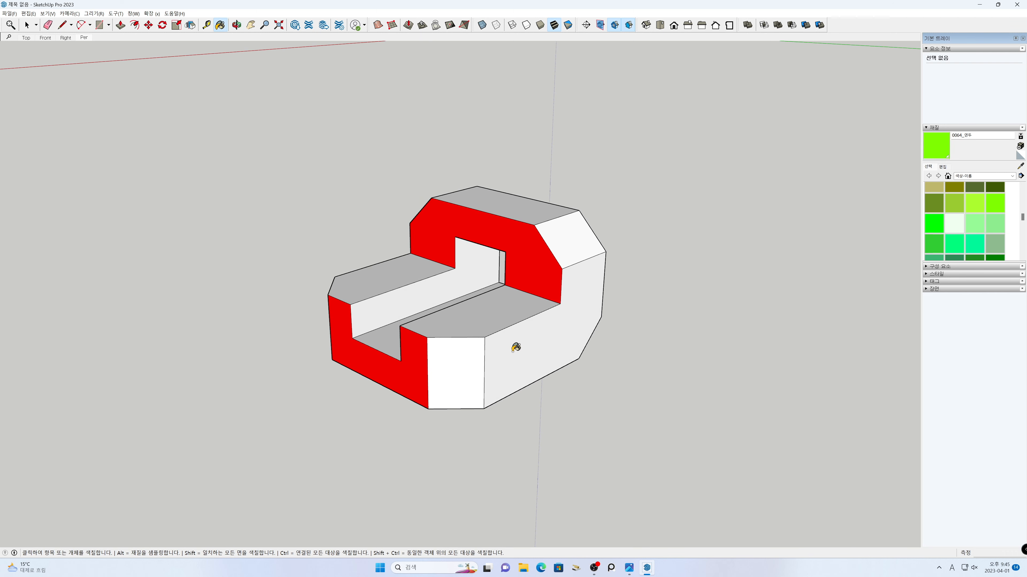
left_click(517, 342)
left_click(446, 292)
mouse_move(476, 443)
middle_mouse_down()
mouse_move(621, 261)
mouse_move(800, 282)
mouse_move(463, 381)
mouse_move(552, 470)
mouse_move(556, 511)
middle_mouse_up()
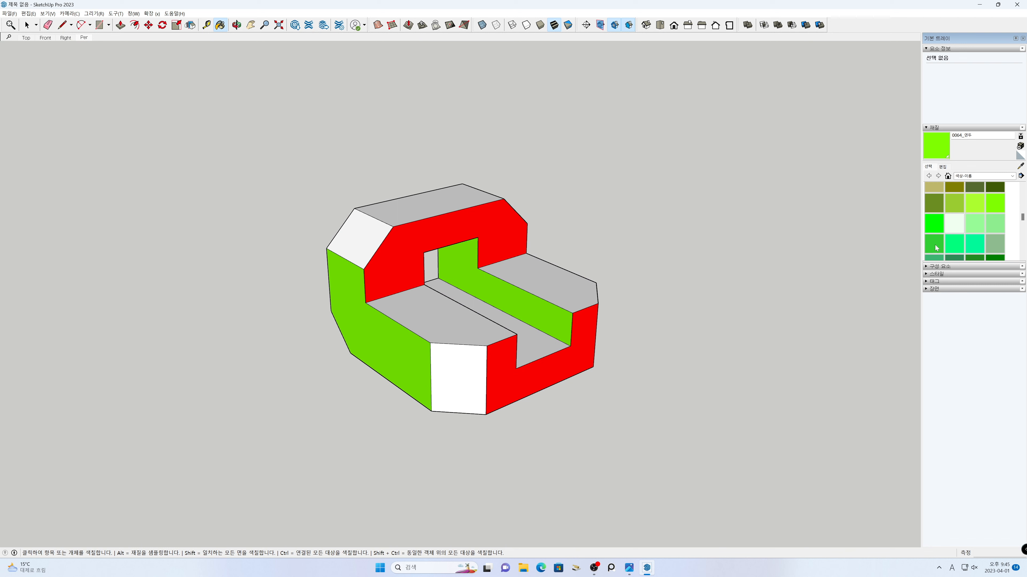
Step: Paint all horizontal faces blue: the top, both ledges, the groove floor, the opening's ceiling and the underside
left_click_drag(1024, 218, 1025, 234)
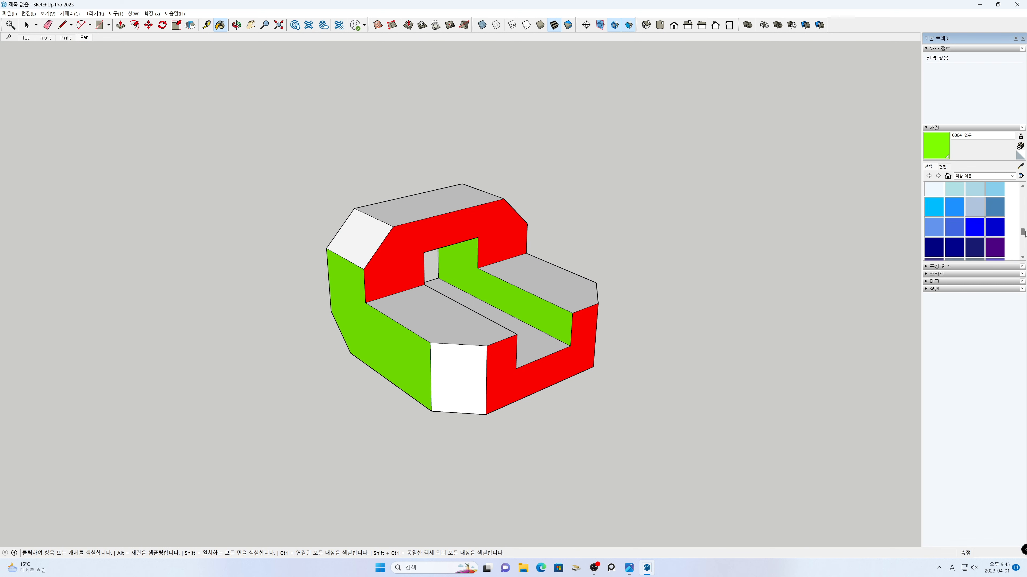
left_click(976, 230)
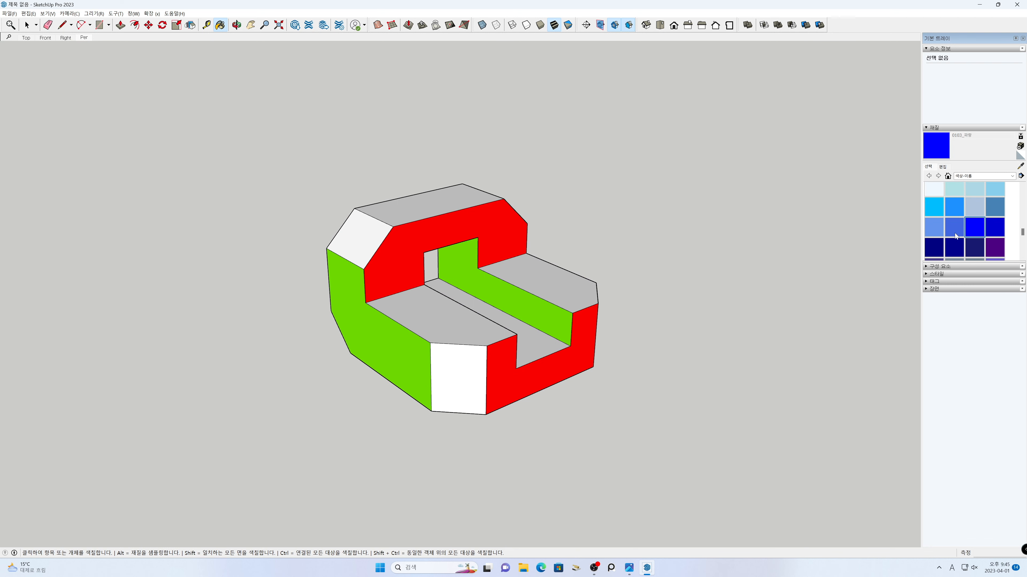
left_click(438, 207)
left_click(431, 311)
left_click(544, 282)
left_click(522, 328)
middle_click_drag(522, 327, 451, 249)
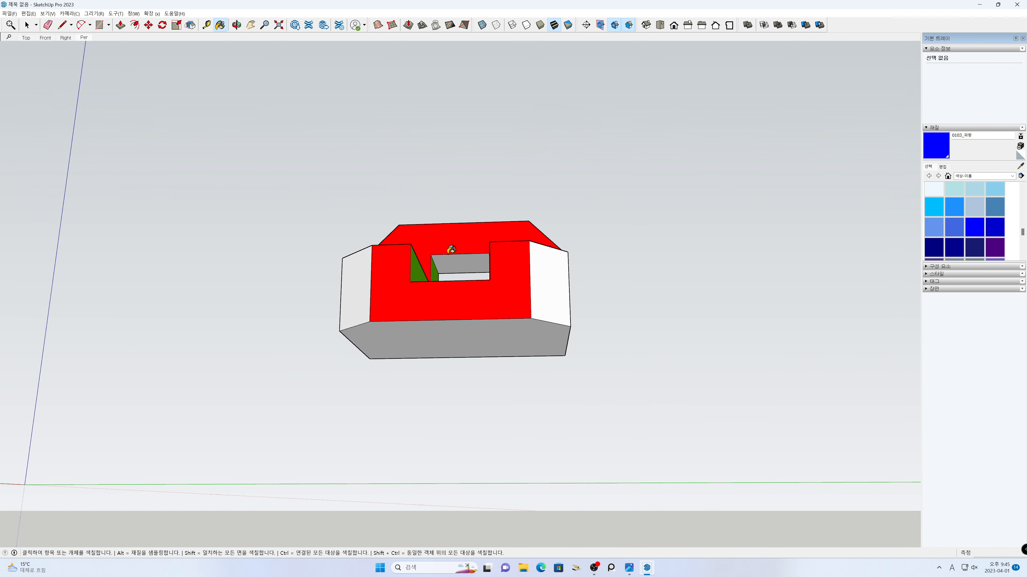
left_click(453, 261)
left_click(458, 339)
mouse_move(641, 318)
middle_mouse_down()
mouse_move(649, 371)
mouse_move(285, 340)
mouse_move(566, 451)
mouse_move(520, 458)
mouse_move(538, 440)
middle_mouse_up()
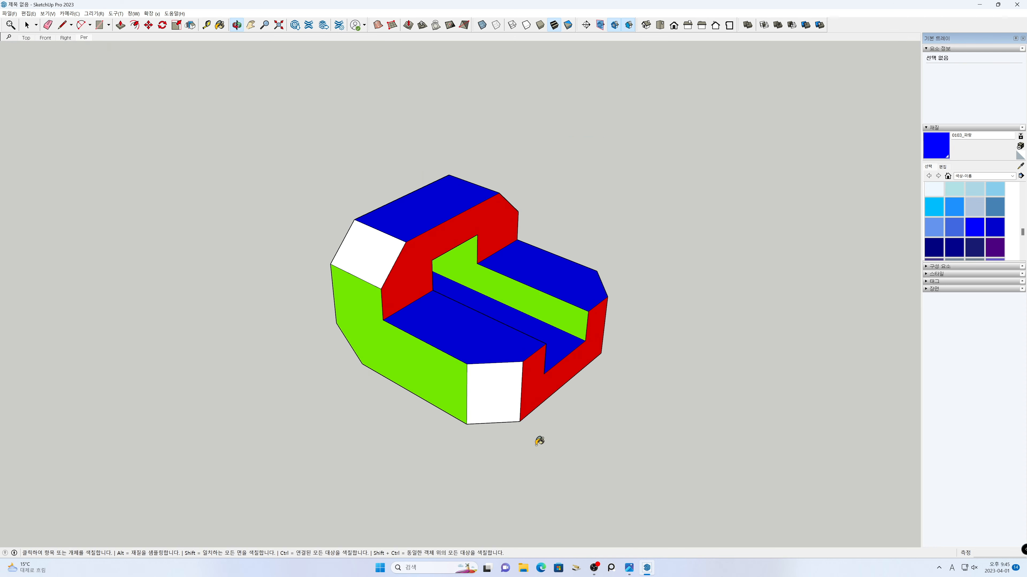
Step: Paint the chamfer faces on both sides and the sloped chamfer under the back yellow
left_click_drag(1022, 233, 1022, 209)
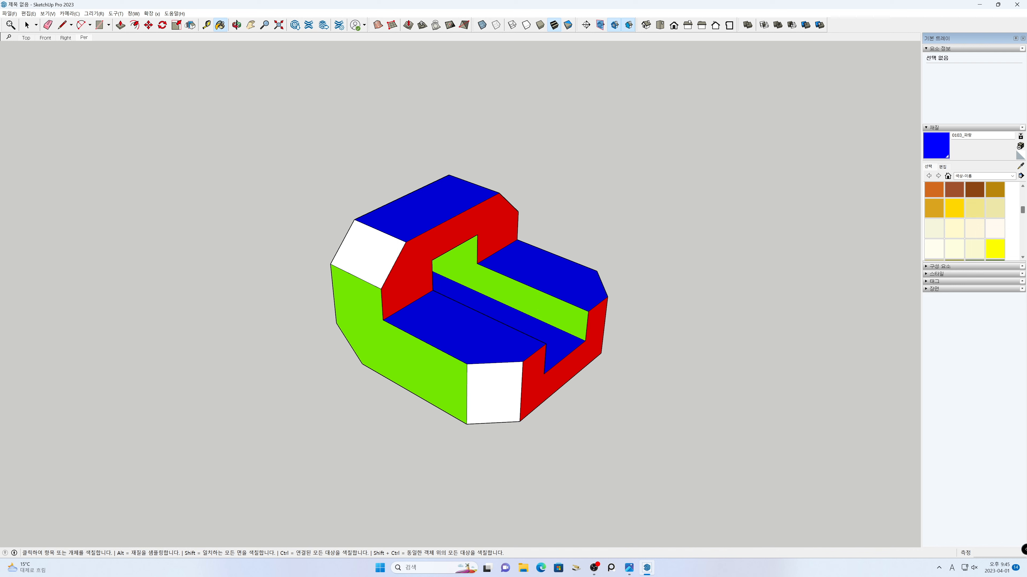
left_click(997, 254)
left_click(377, 268)
left_click(498, 394)
mouse_move(743, 375)
middle_mouse_down()
mouse_move(284, 339)
mouse_move(561, 268)
middle_mouse_up()
left_click(573, 249)
left_click(490, 381)
mouse_move(661, 389)
middle_mouse_down()
mouse_move(316, 316)
mouse_move(518, 356)
mouse_move(444, 187)
middle_mouse_up()
left_click(485, 296)
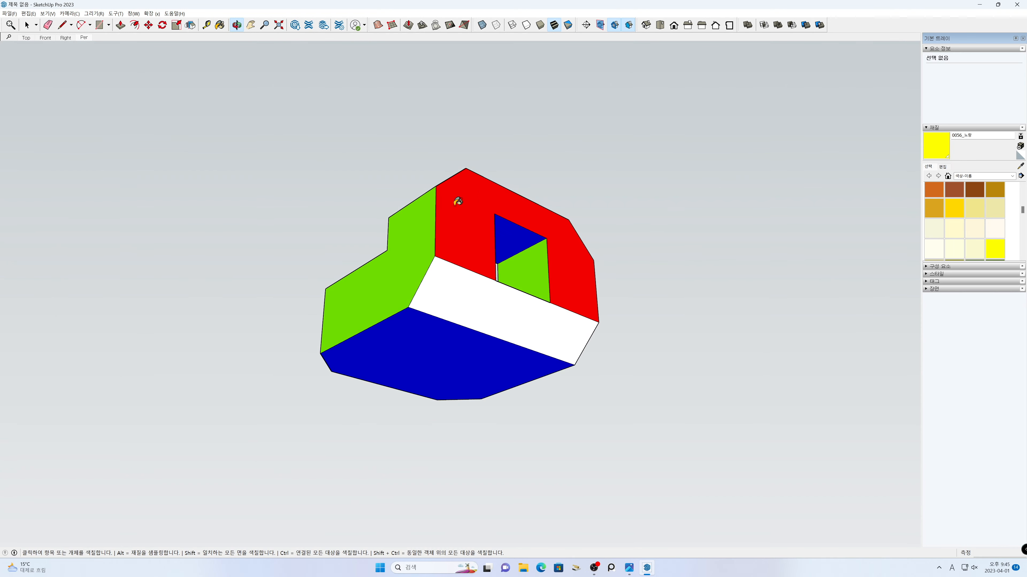
key("space")
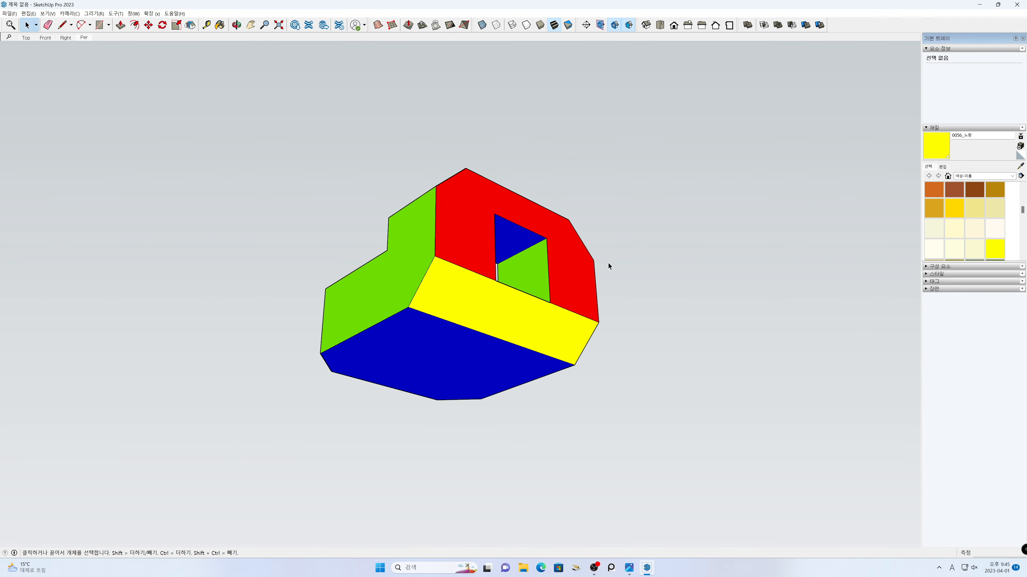
Step: Recall the Per scene and place the modeling window beside the reference drawing
left_click(83, 38)
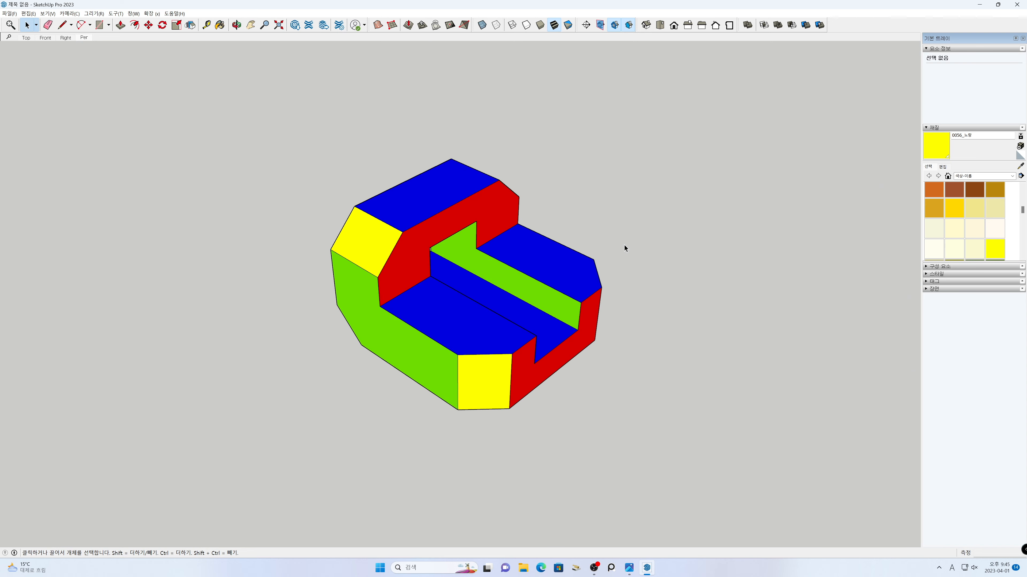
middle_click_drag(678, 339, 689, 318)
key("super+Right")
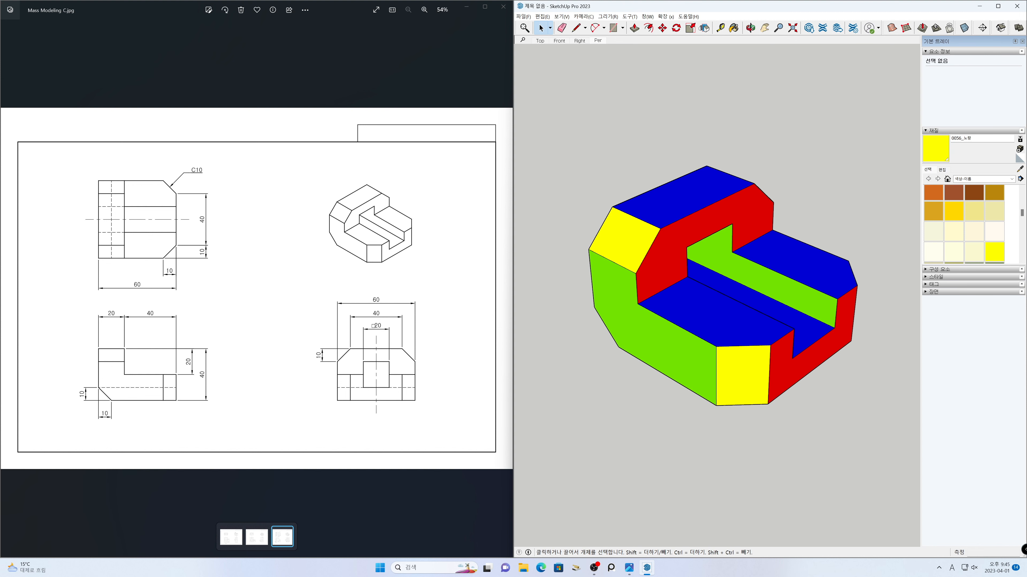
Step: Hide the default tray, reframe the coloured block to match the drawing's isometric view and update the Per scene
left_click(1022, 41)
middle_click_drag(916, 370, 914, 463)
scroll(815, 326, "down", 2)
middle_click(893, 415)
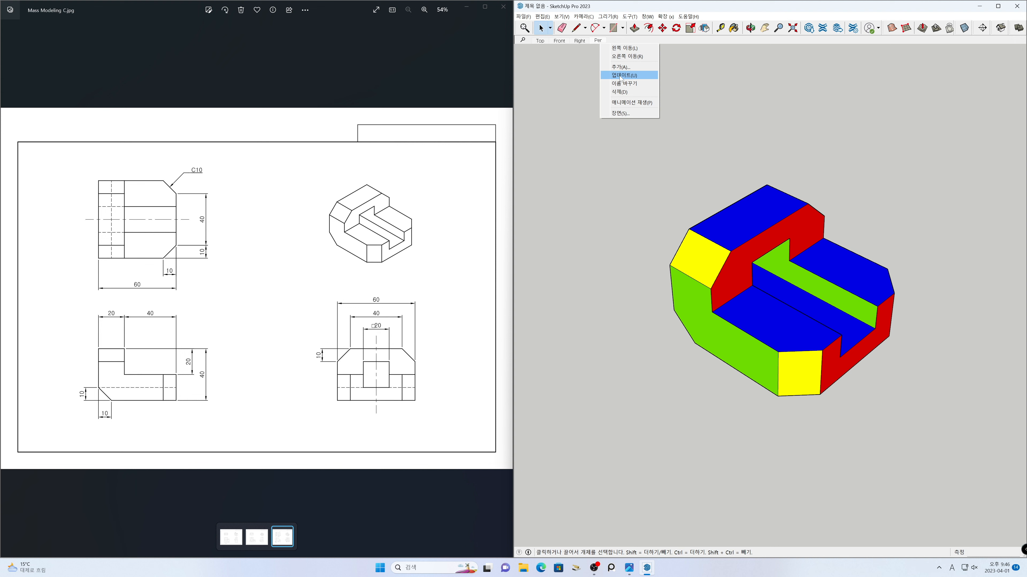
left_click(619, 76)
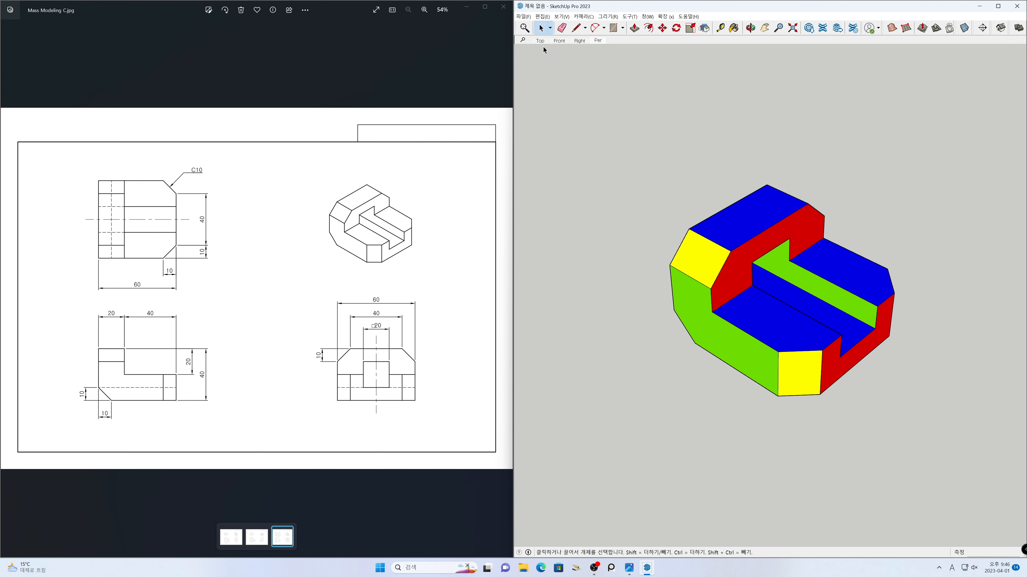
Step: Maximize the modeling window, set the Top scene to monochrome faces and update it, saving the style change as a new style
left_click(539, 40)
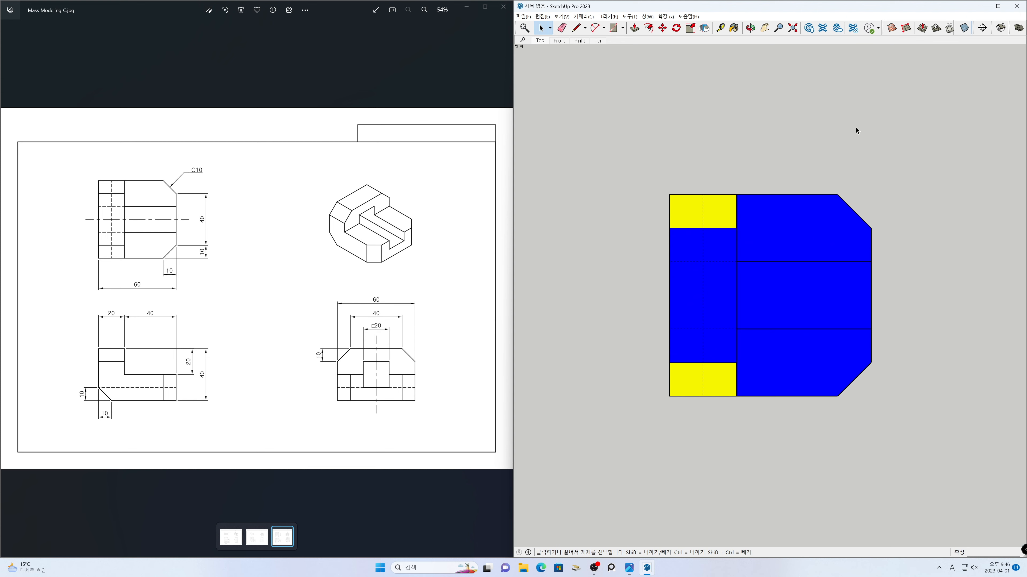
left_click(997, 7)
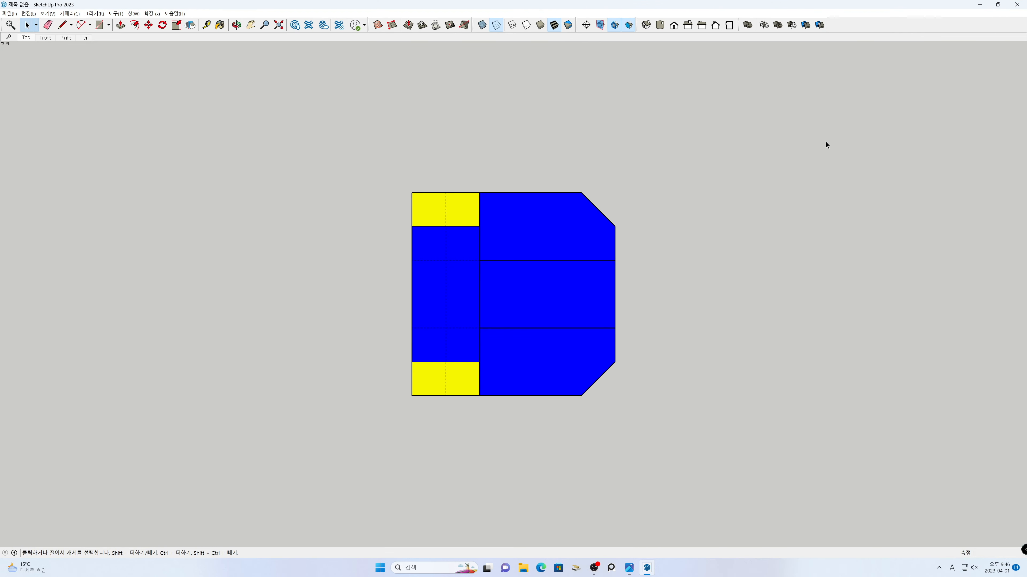
left_click(568, 25)
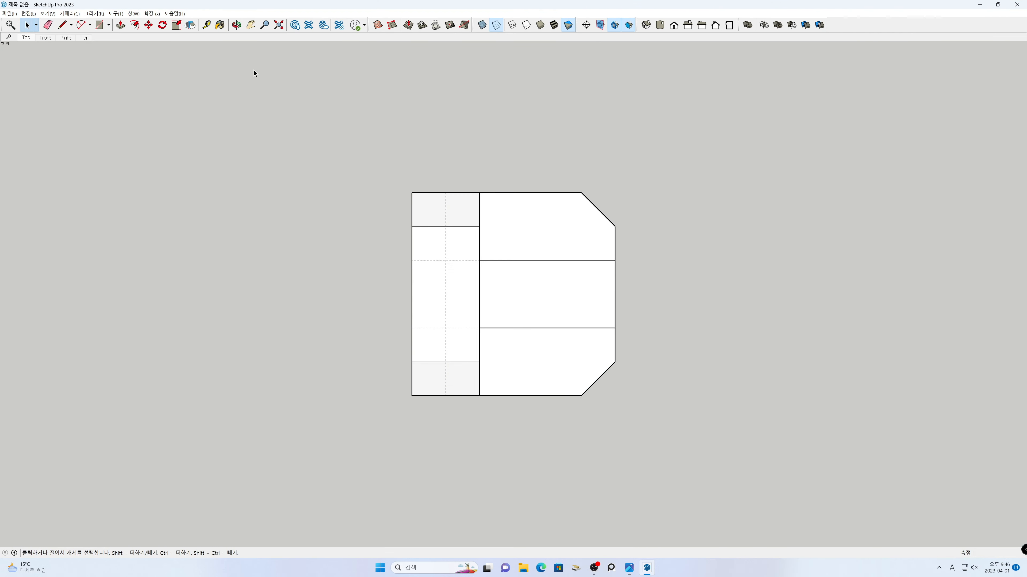
right_click(25, 38)
left_click(34, 72)
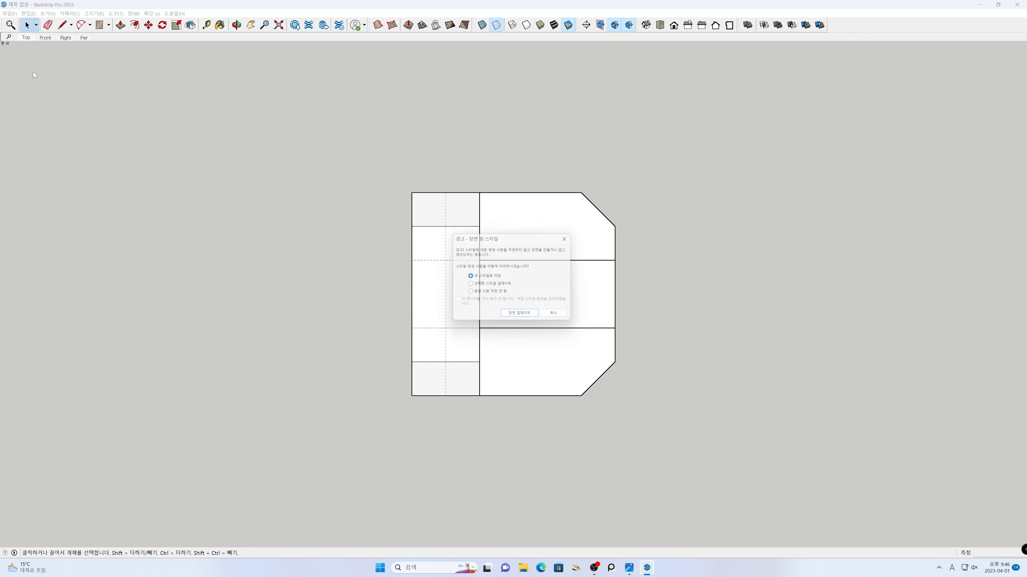
left_click(521, 317)
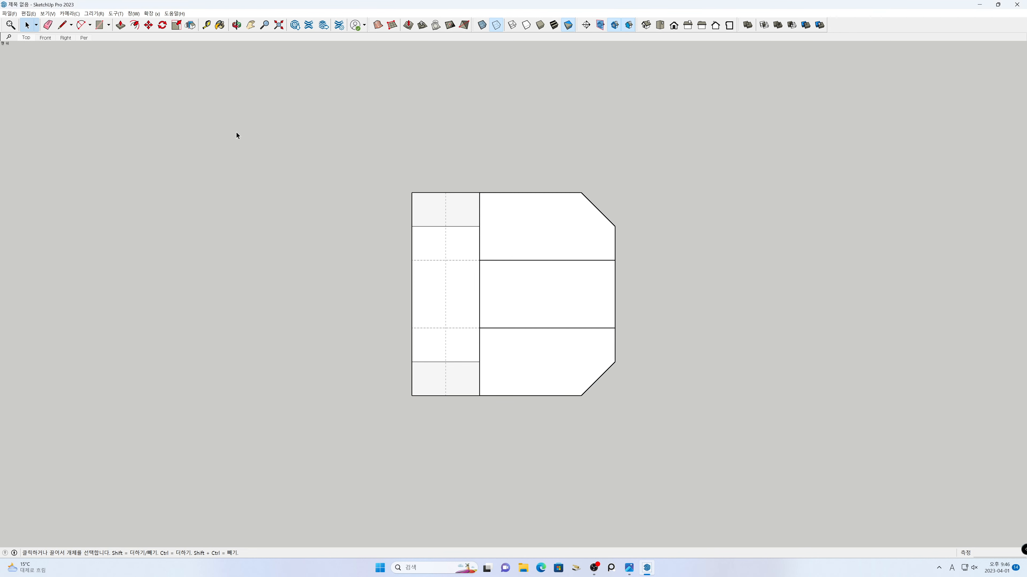
Step: Set the Front scene to monochrome faces and update it together with the style change
left_click(48, 39)
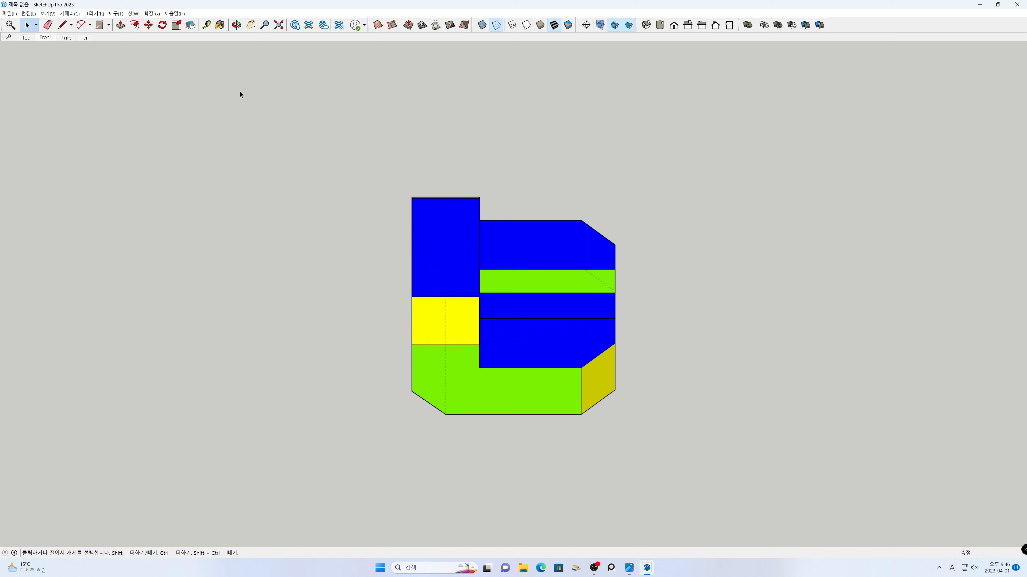
left_click(568, 29)
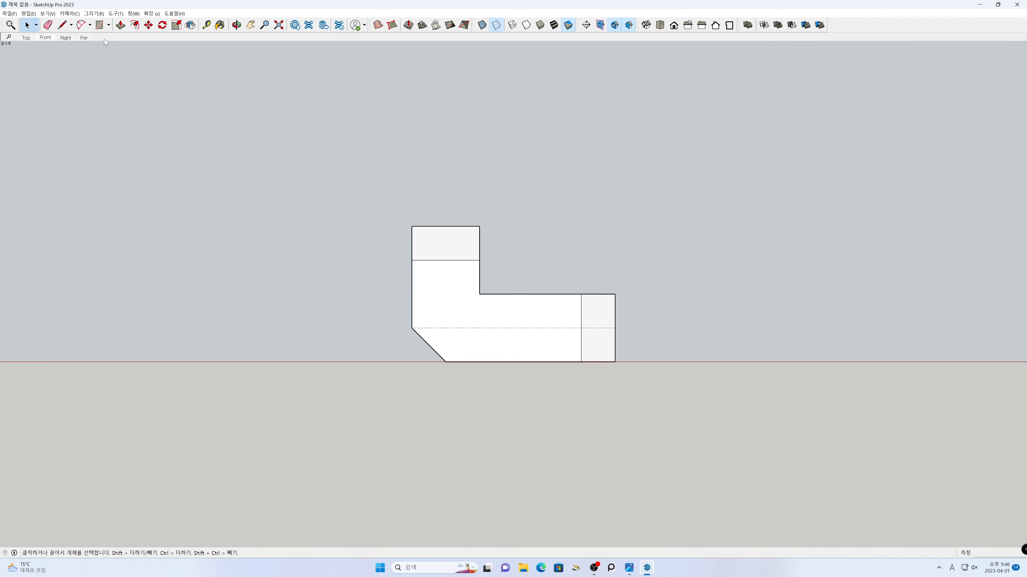
right_click(45, 38)
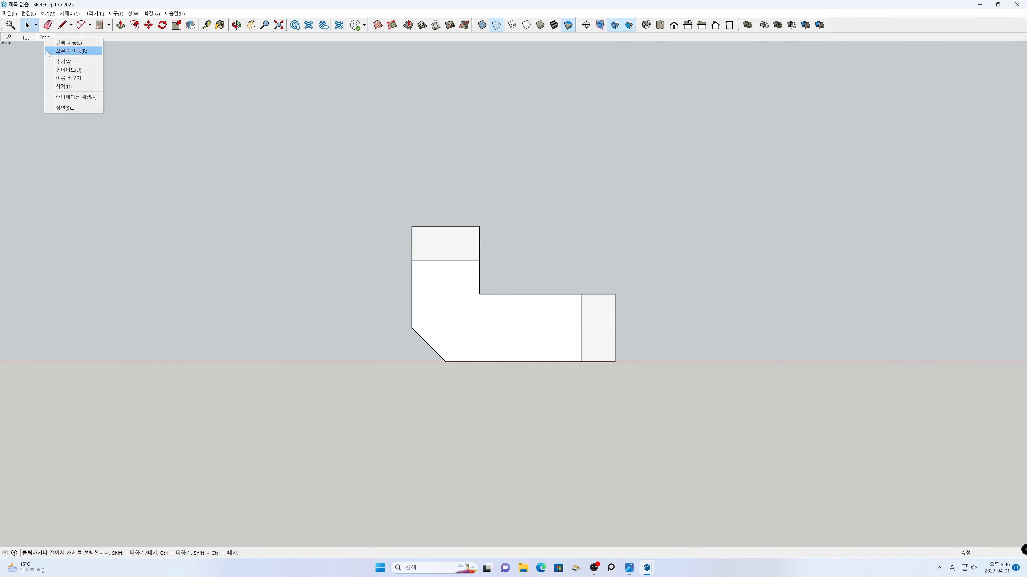
left_click(60, 69)
left_click(521, 316)
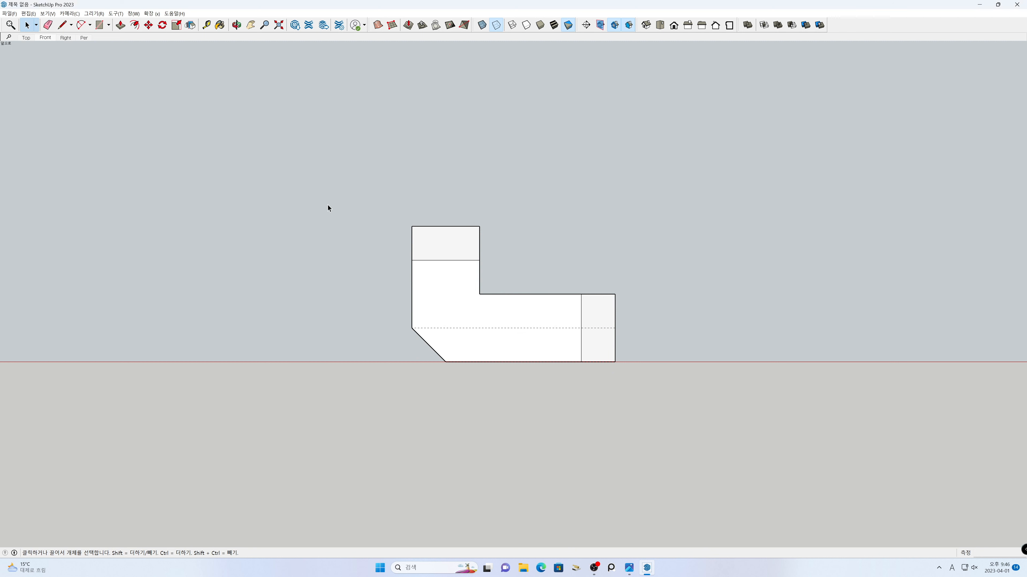
Step: Switch the Right scene to monochrome faces and update it, saving the style change as a new style
left_click(66, 38)
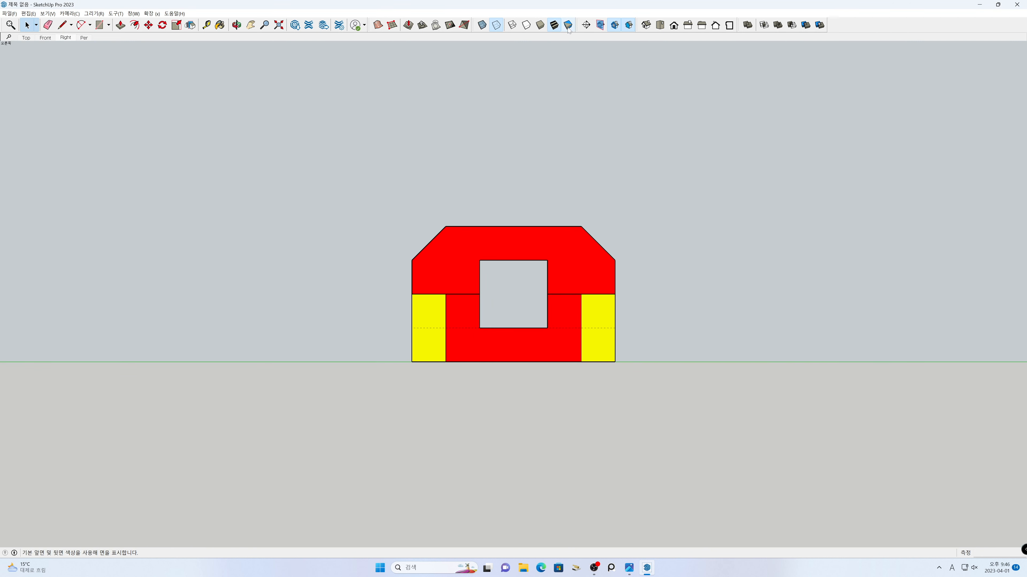
right_click(65, 38)
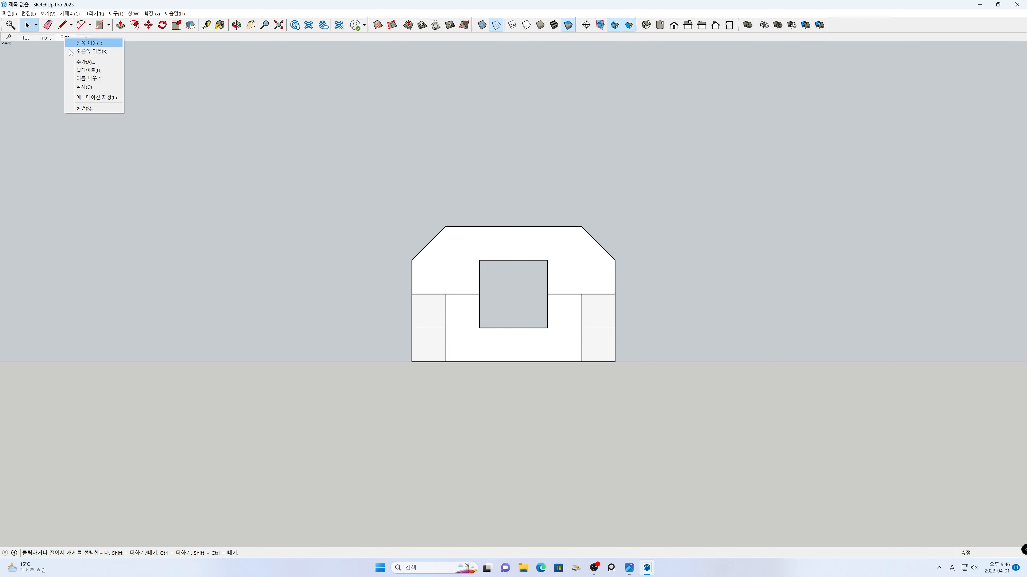
left_click(87, 69)
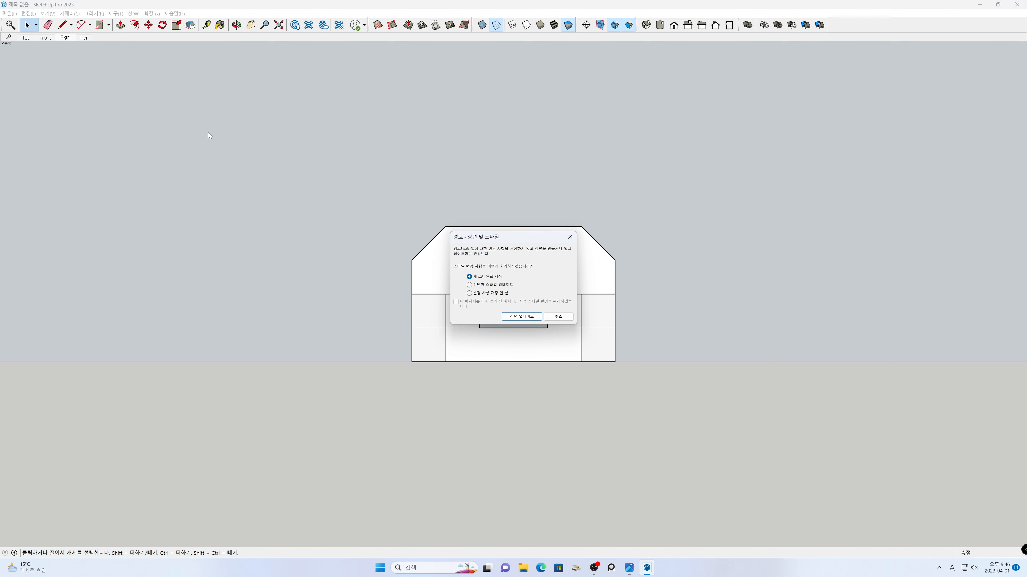
left_click(517, 318)
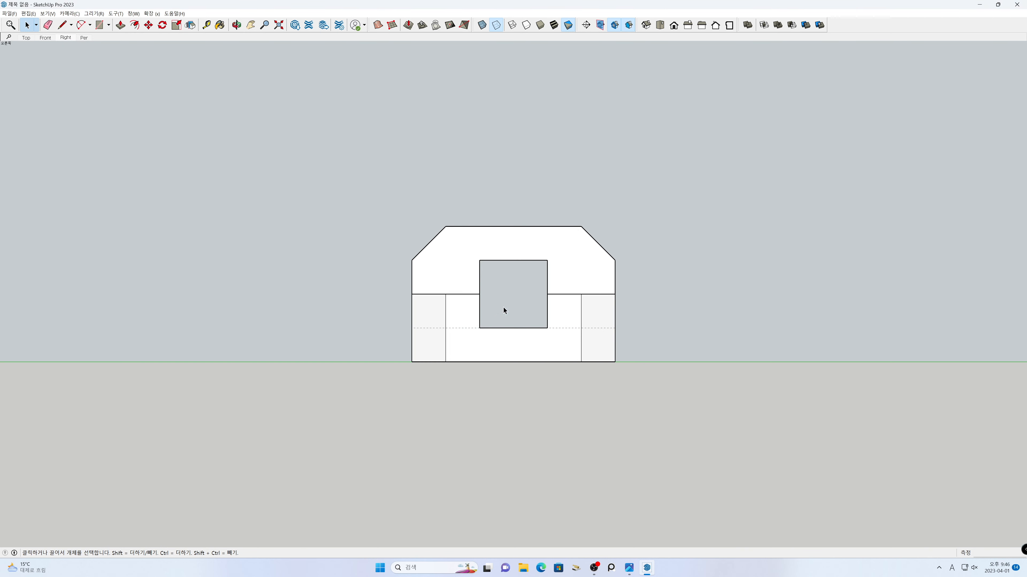
Step: Recall the coloured Per scene and update it
left_click(84, 38)
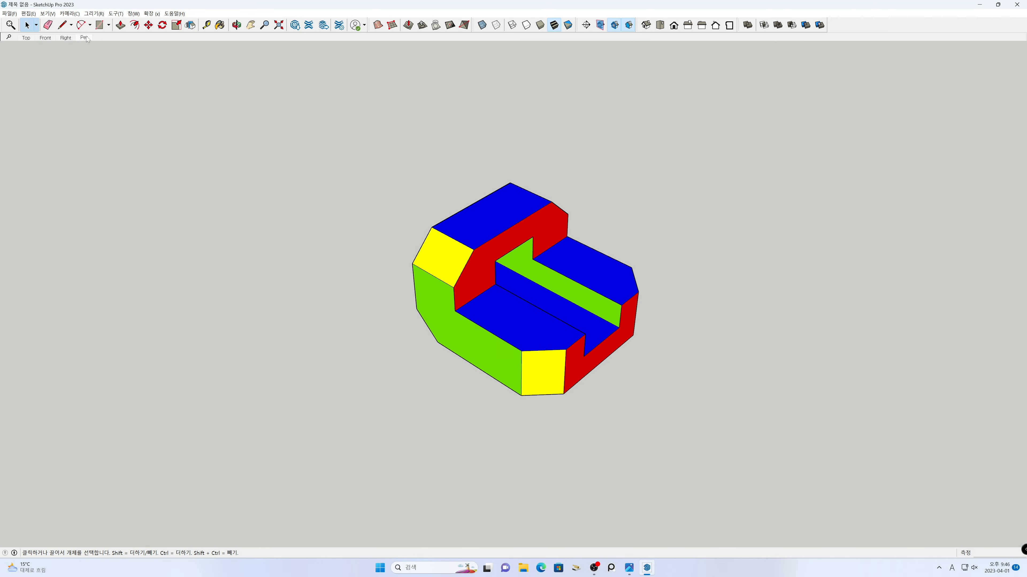
right_click(84, 37)
left_click(107, 69)
Step: Place the modeling window beside the reference drawing and check the Top, Front, Right and Per scenes against its views
key("super+Right")
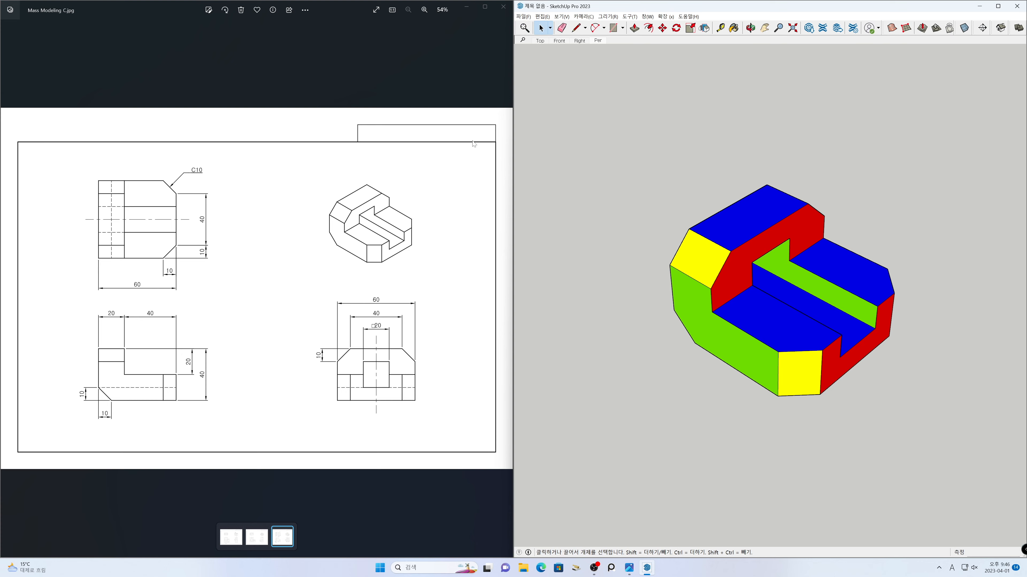
left_click(540, 41)
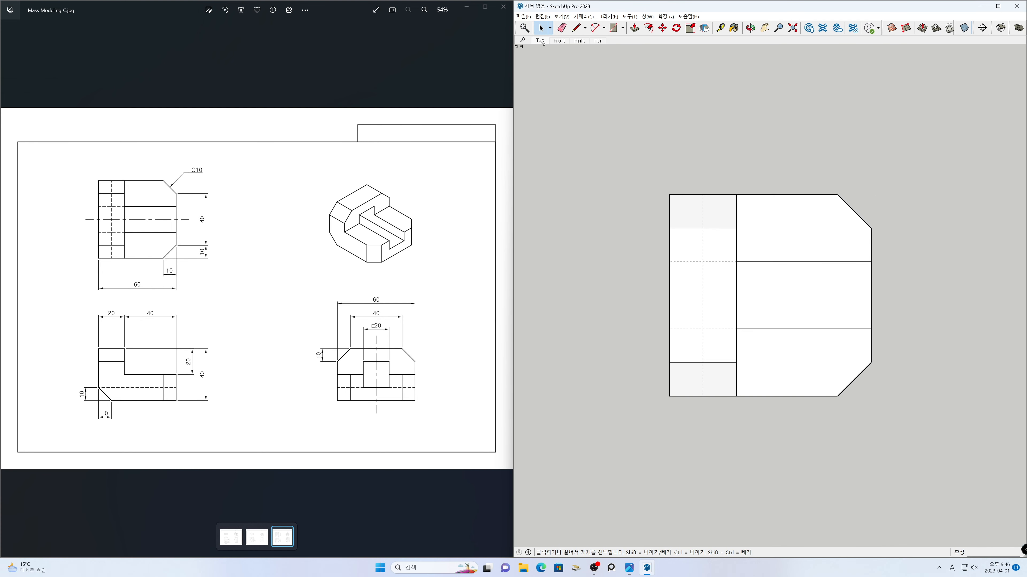
left_click(560, 41)
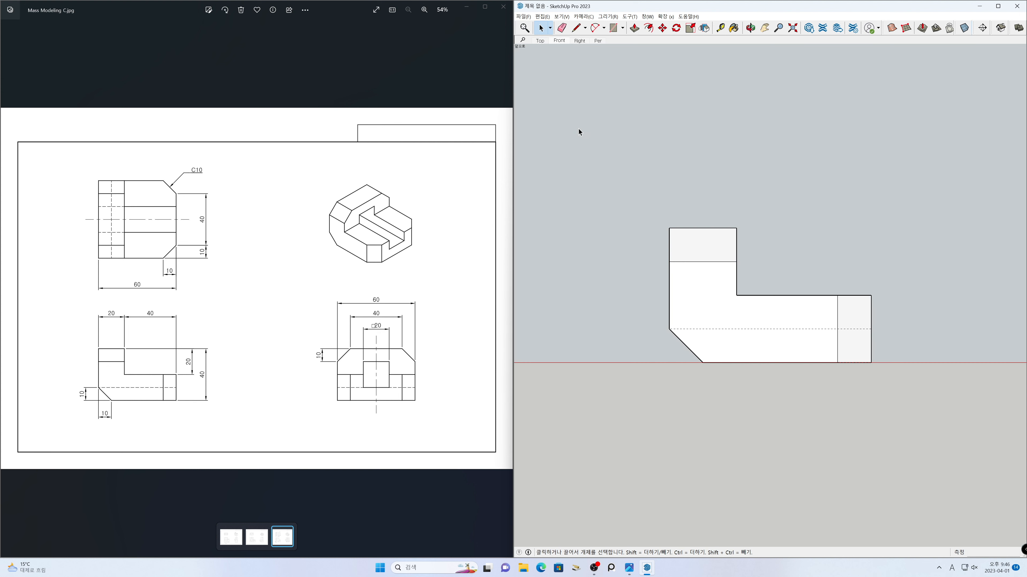
left_click(579, 41)
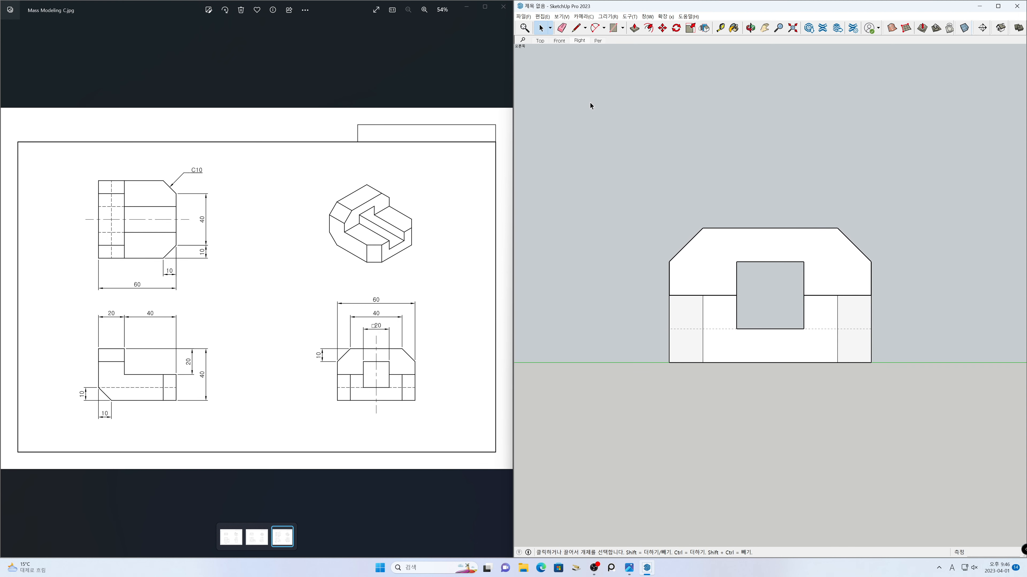
left_click(599, 40)
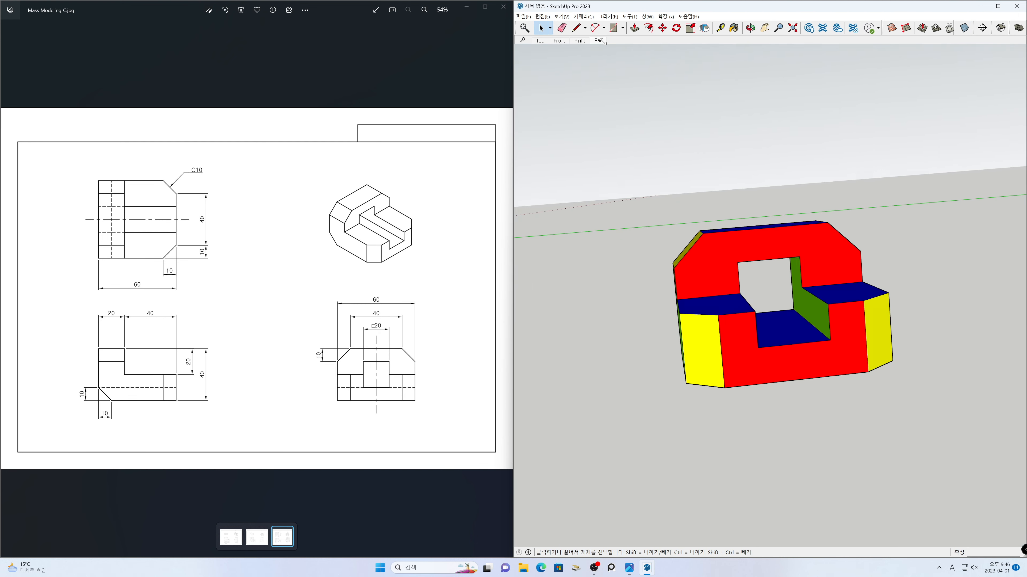